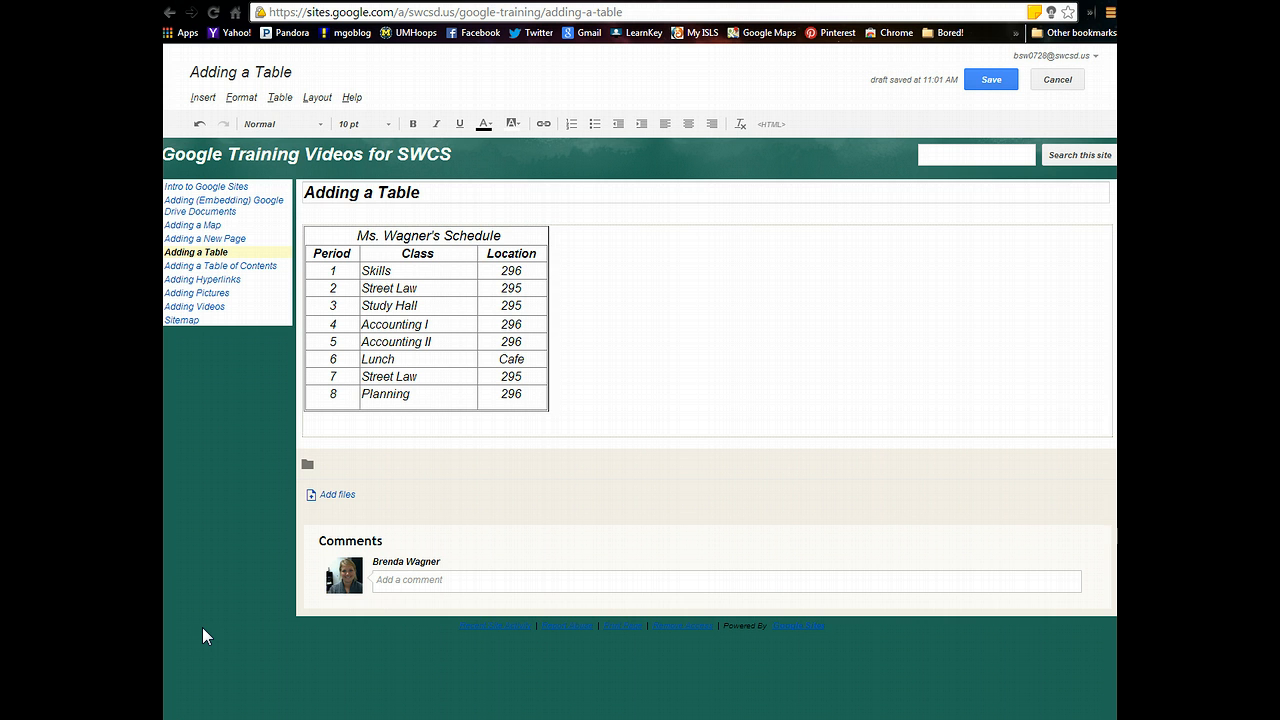
Step: Insert a 1 x 1 table below the existing schedule and enter the teacher's name followed by "Schedule" as its title
key("Return")
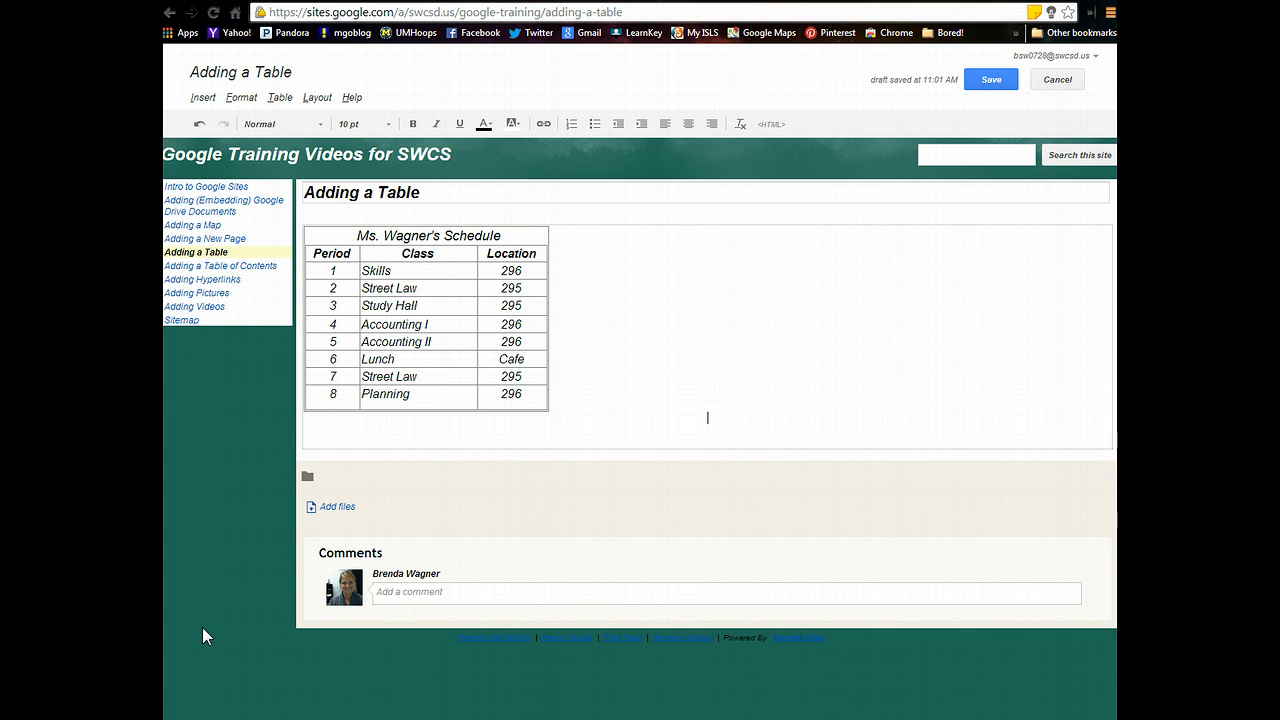
key("Return")
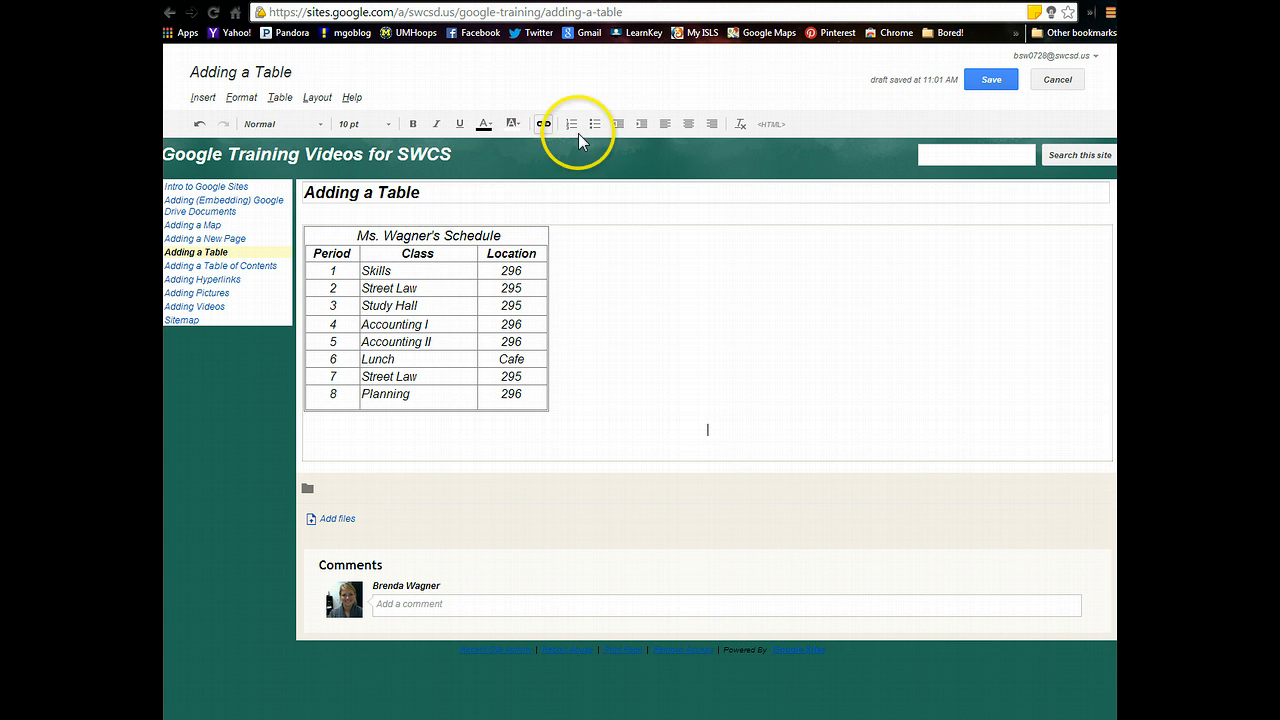
left_click(668, 123)
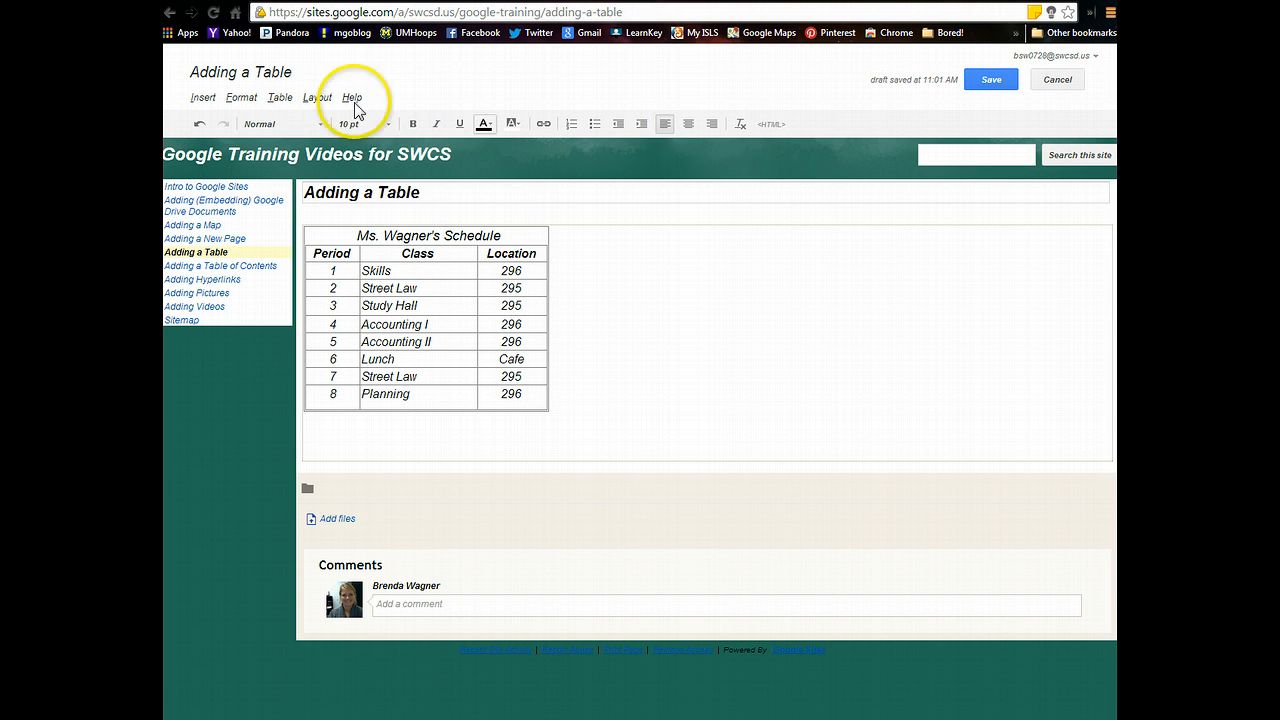
left_click(279, 101)
mouse_move(340, 119)
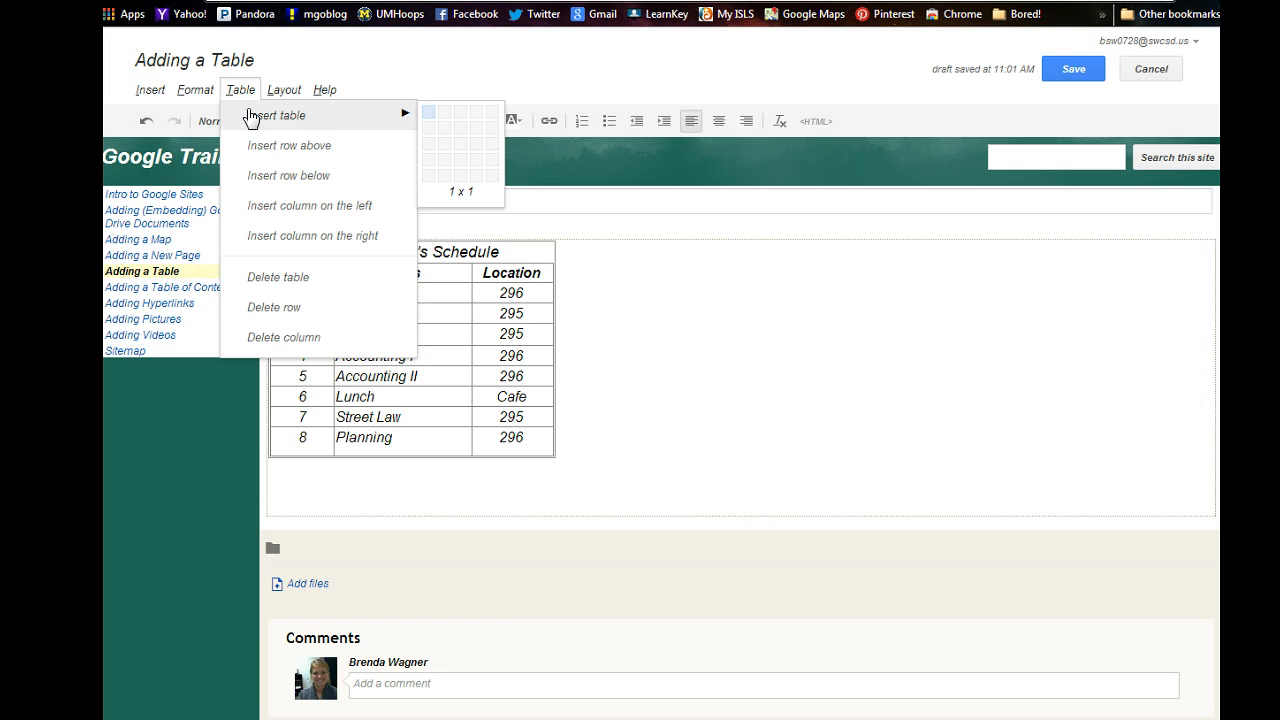
left_click(430, 116)
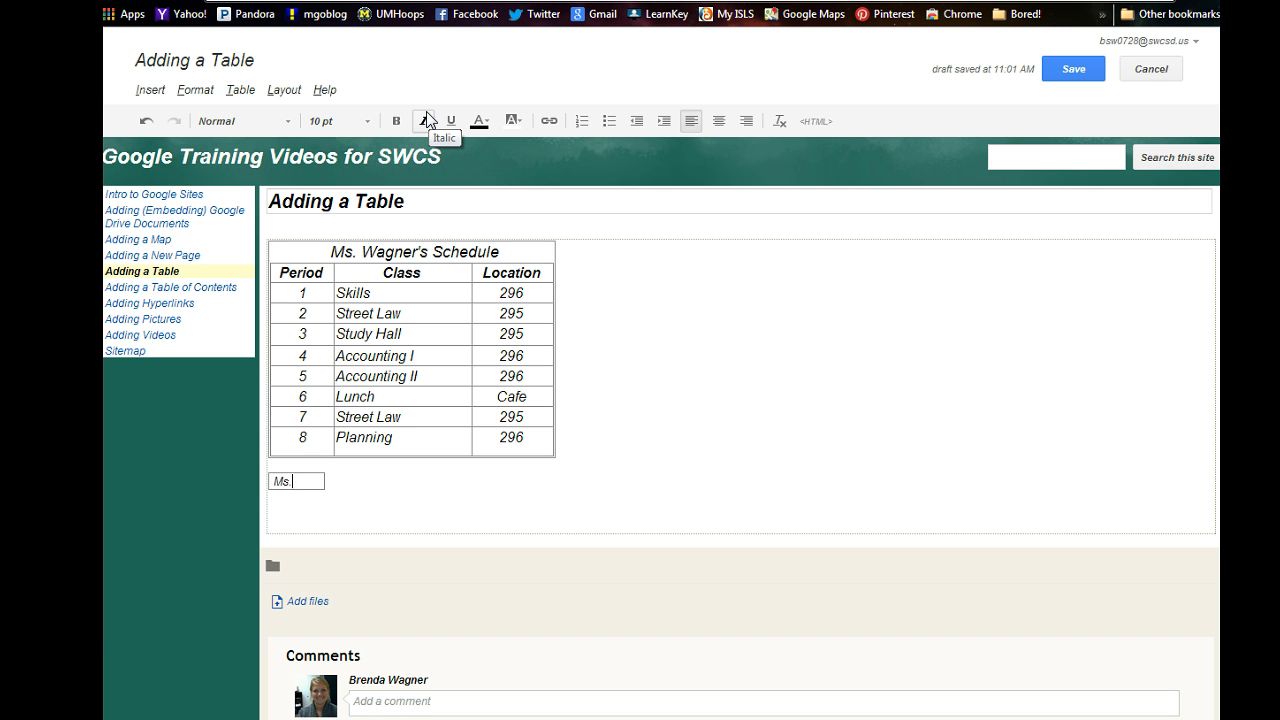
type("Ms. Wagner's")
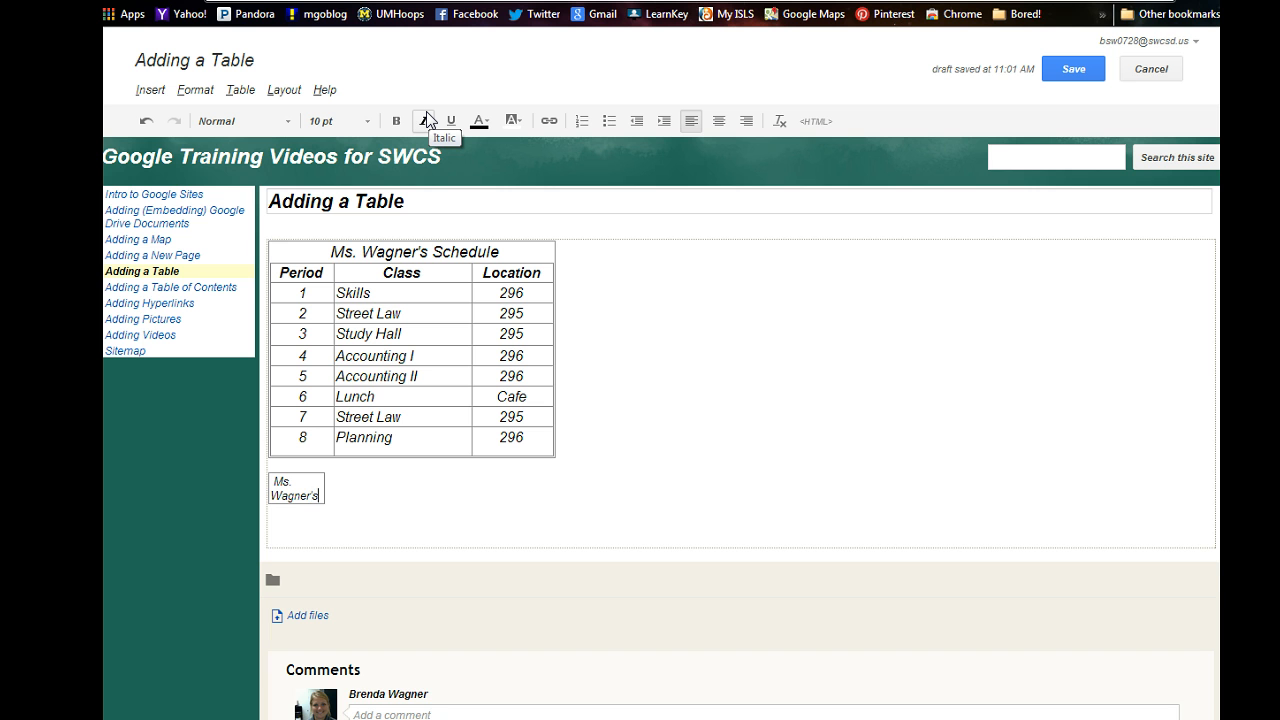
type(" Schedule")
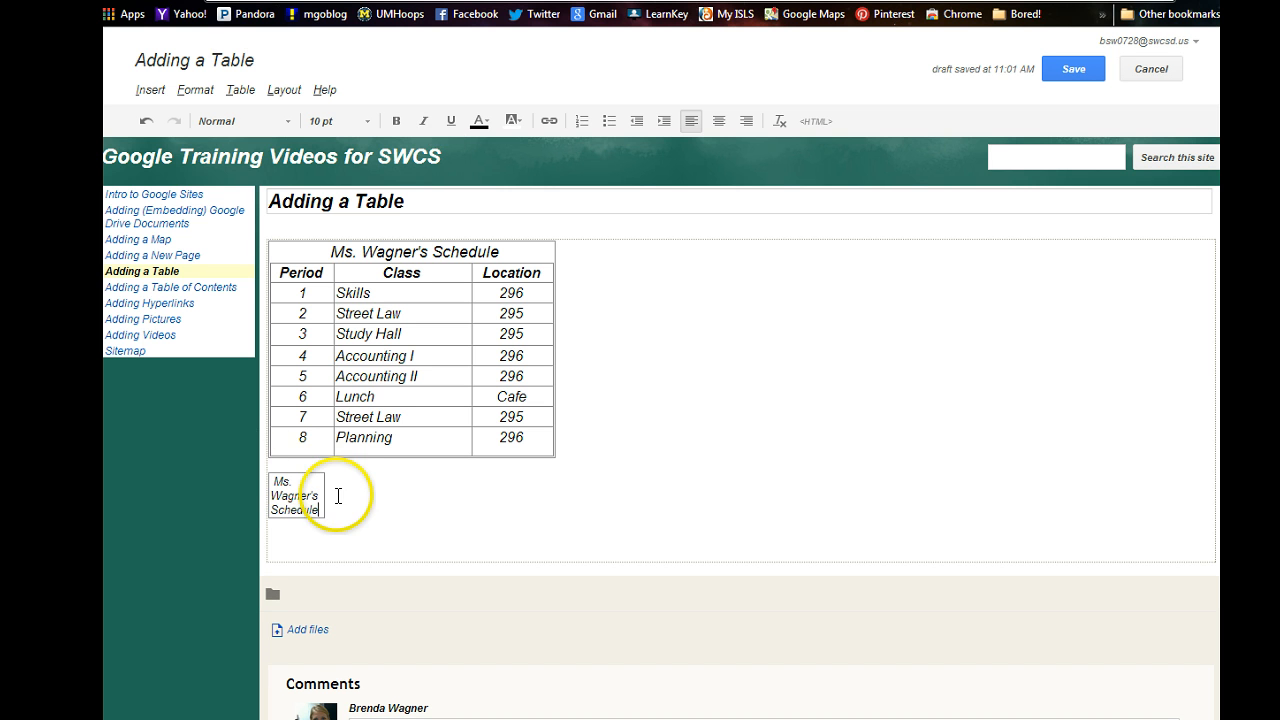
Step: Widen the new title table to about the width of the schedule above and centre its title text
left_click(322, 494)
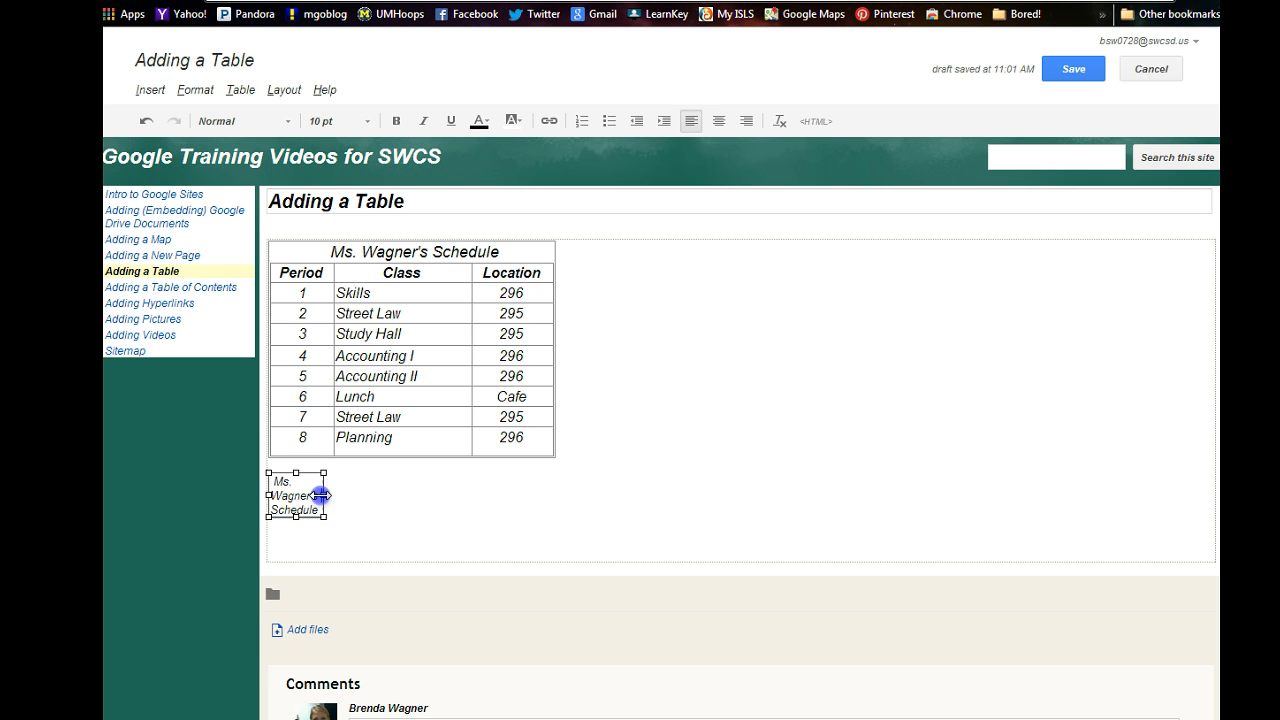
left_click_drag(320, 495, 549, 491)
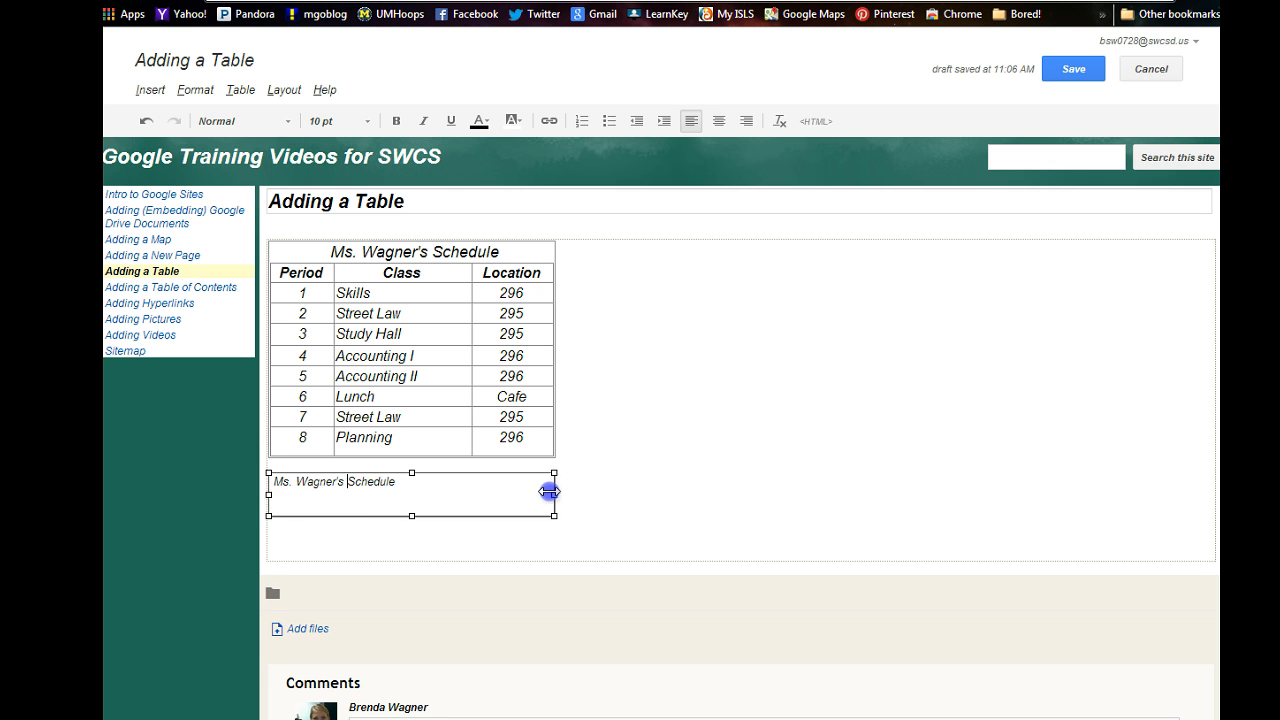
left_click(717, 121)
Step: Insert a 3 x 7 table inside the box below the title and add one row beneath its last row
left_click(522, 486)
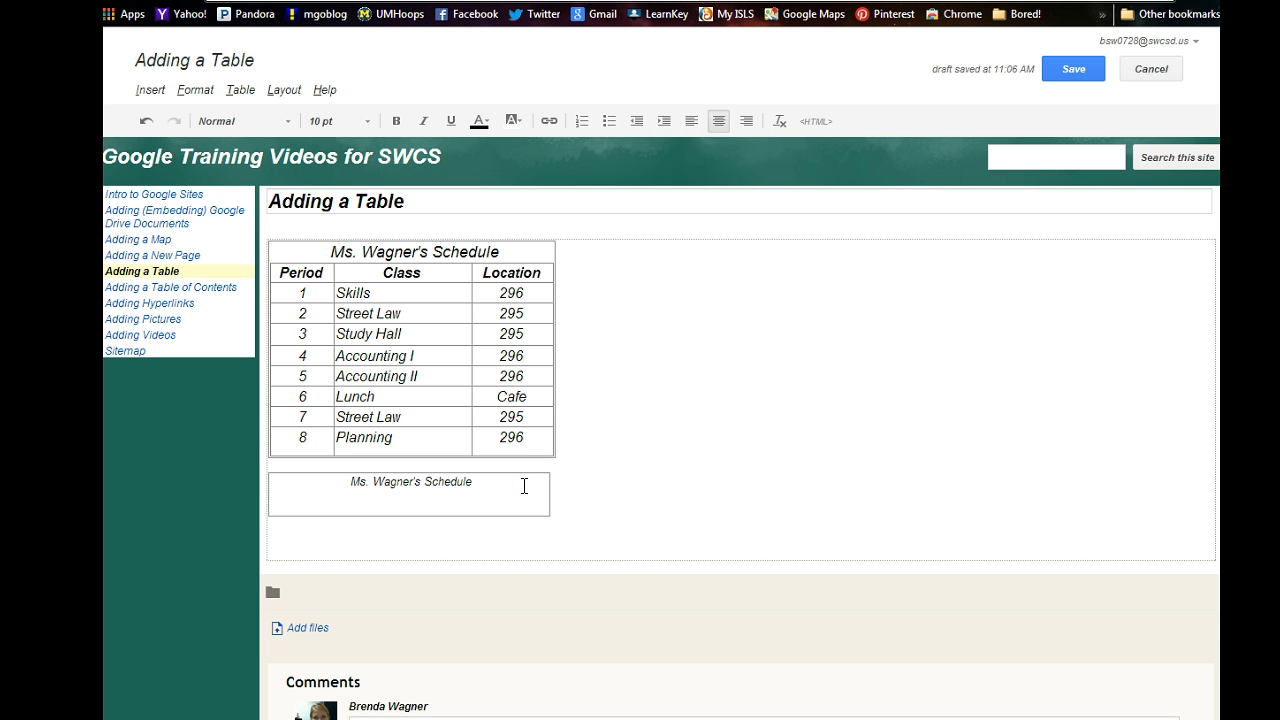
left_click(249, 91)
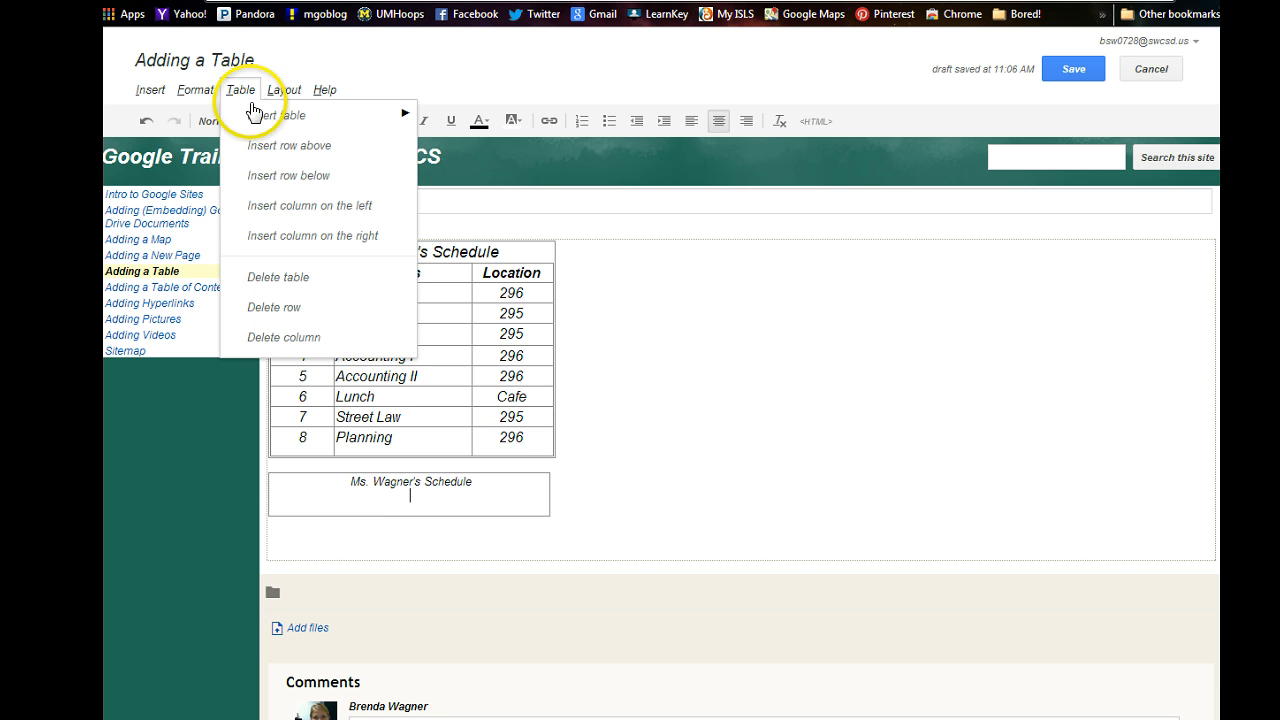
mouse_move(255, 117)
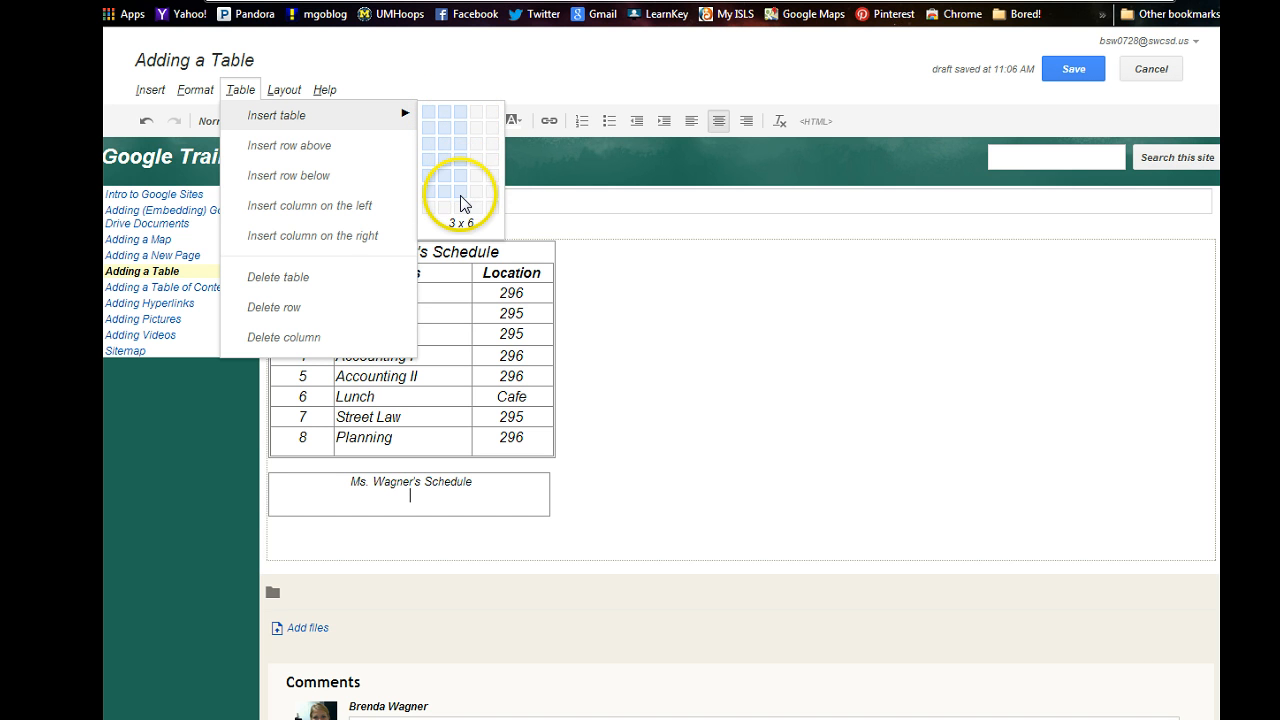
left_click(461, 203)
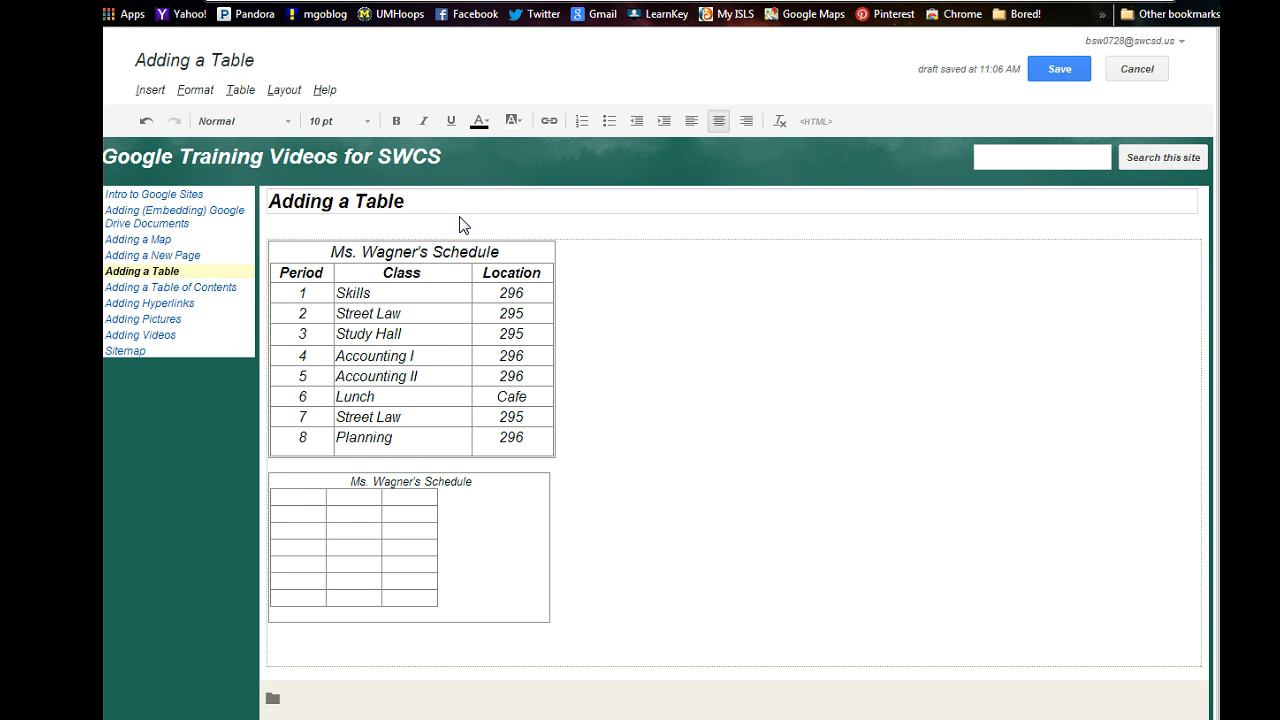
left_click(389, 597)
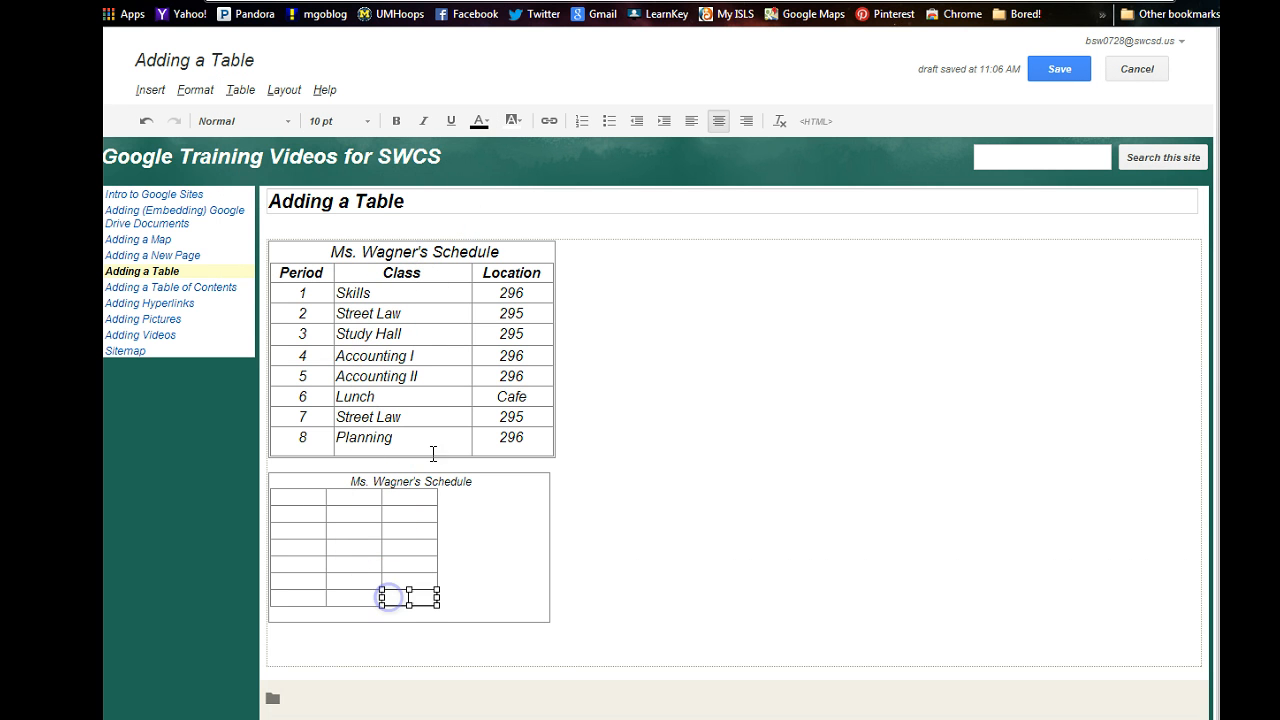
left_click(241, 91)
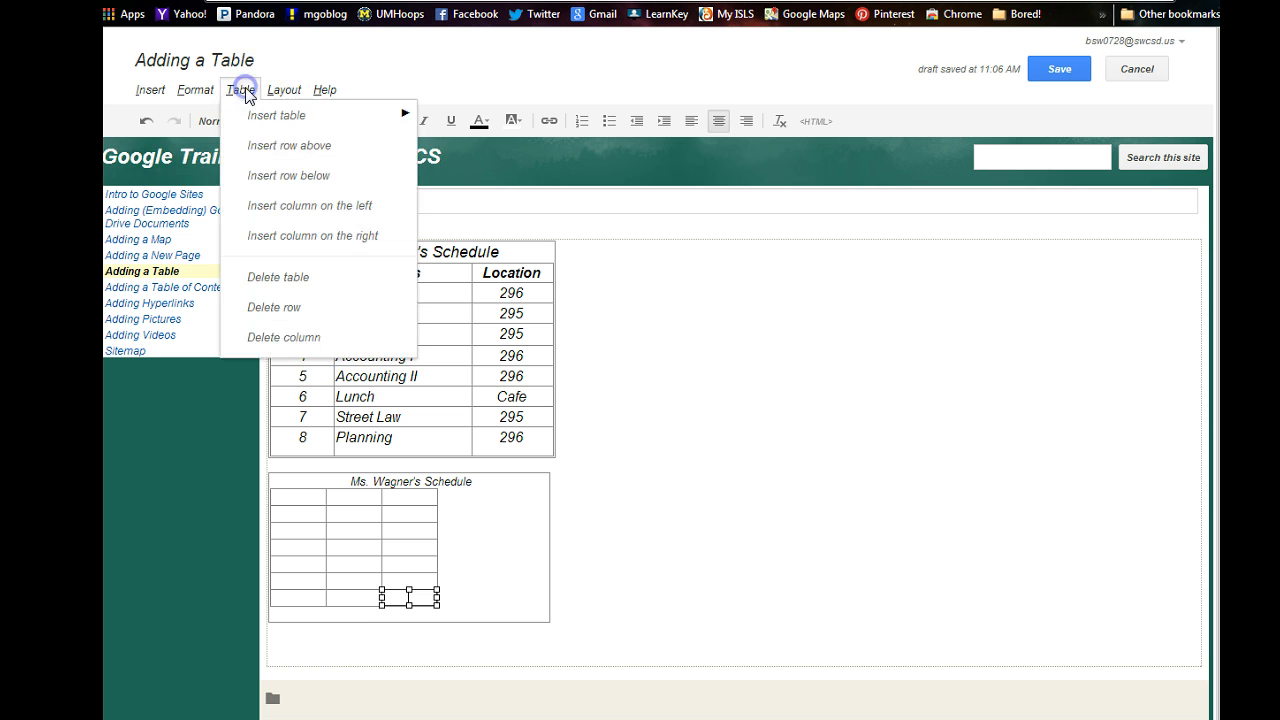
left_click(264, 176)
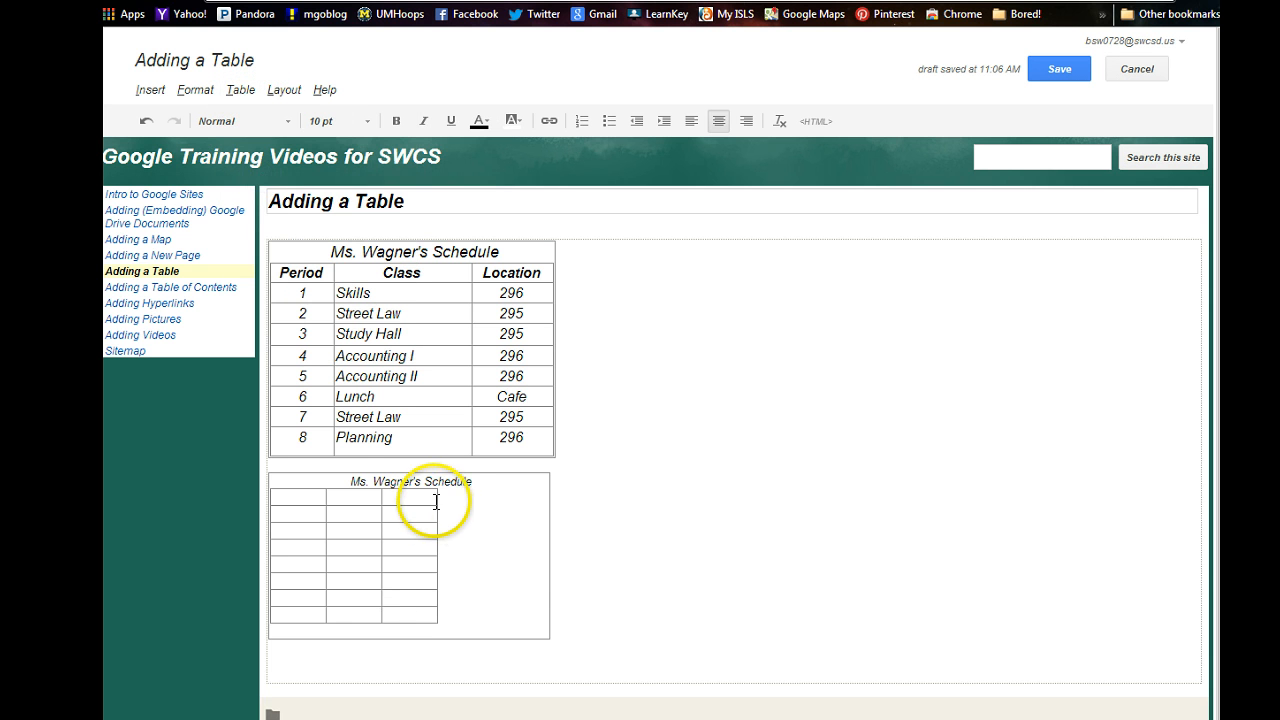
Step: Fill the inner table with Period, Class and Location headings and the eight periods' classes and locations, copied from the schedule above
left_click(318, 487)
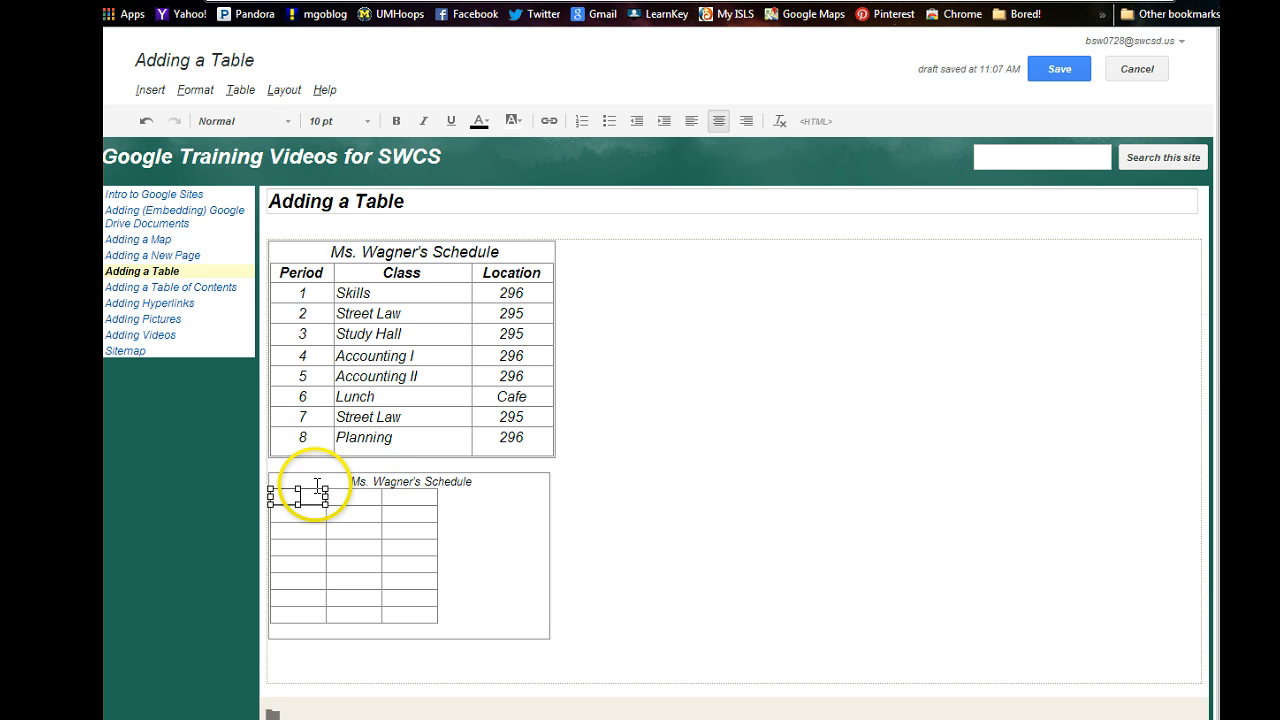
type("Period")
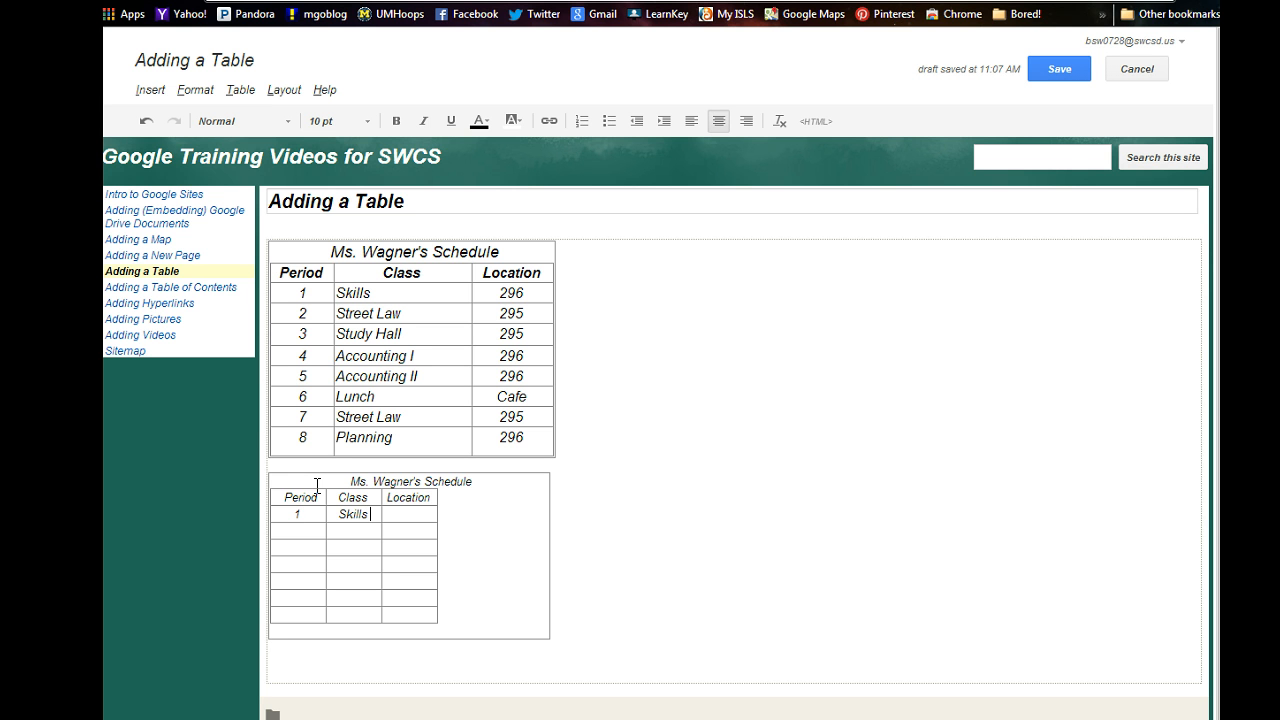
left_click(411, 200)
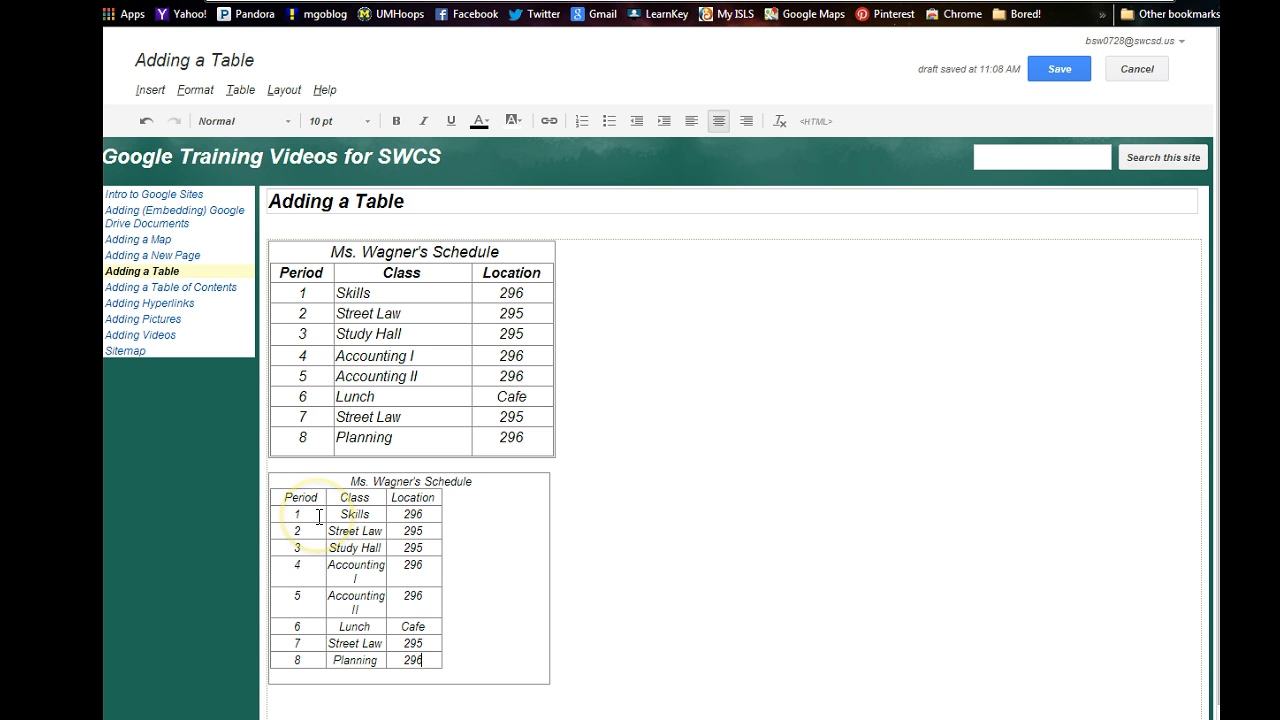
left_click(378, 517)
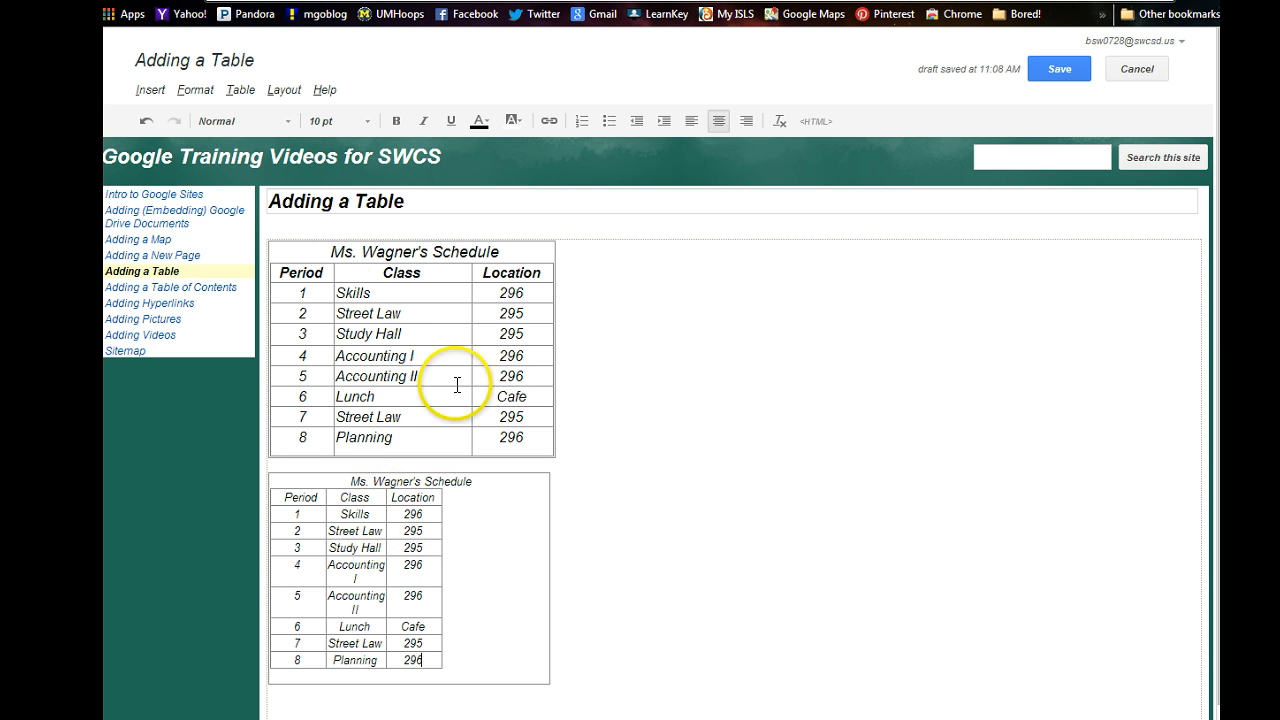
left_click(242, 90)
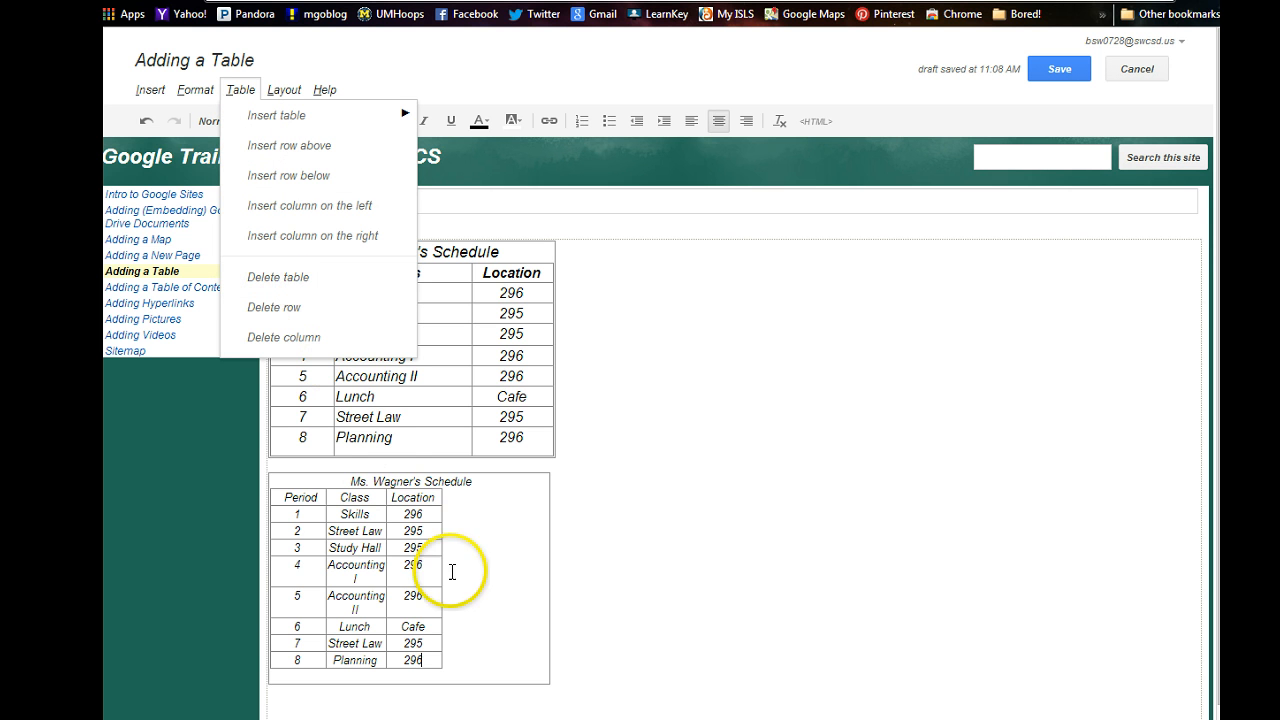
left_click(464, 532)
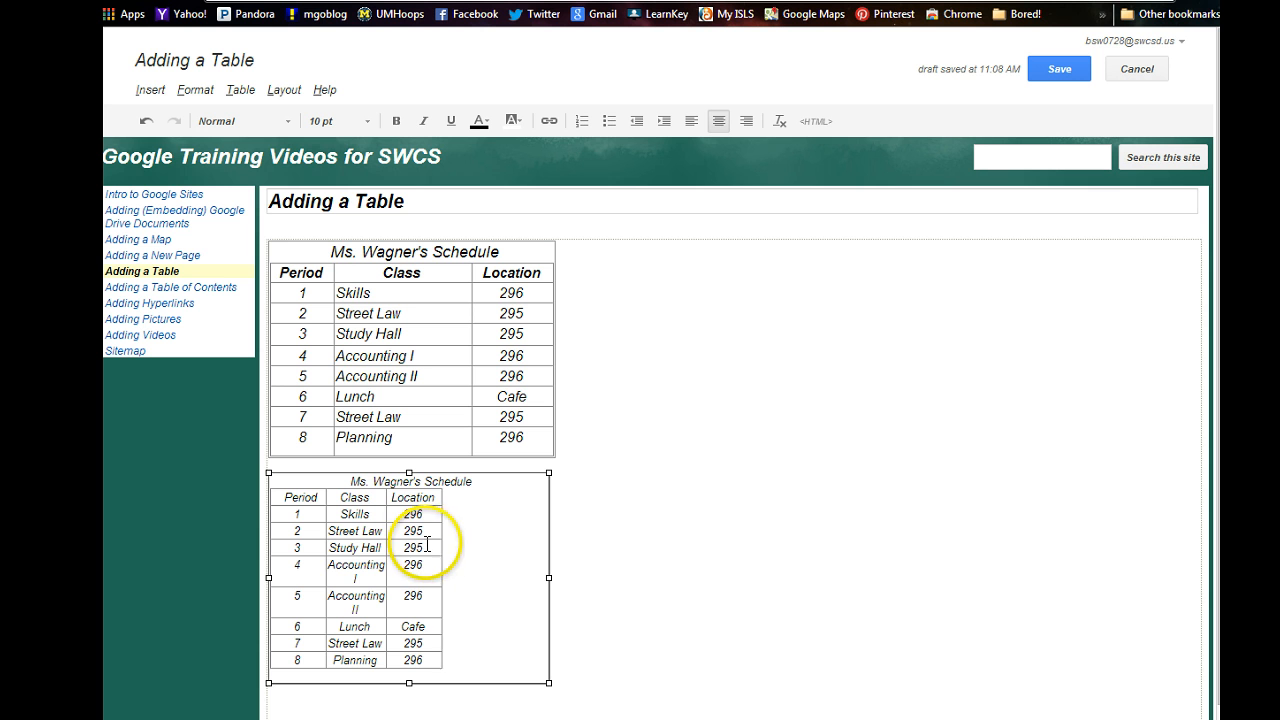
Step: Widen the inner table's Class column so each class fits on one line, and slightly reduce the height of the Accounting rows
left_click(371, 540)
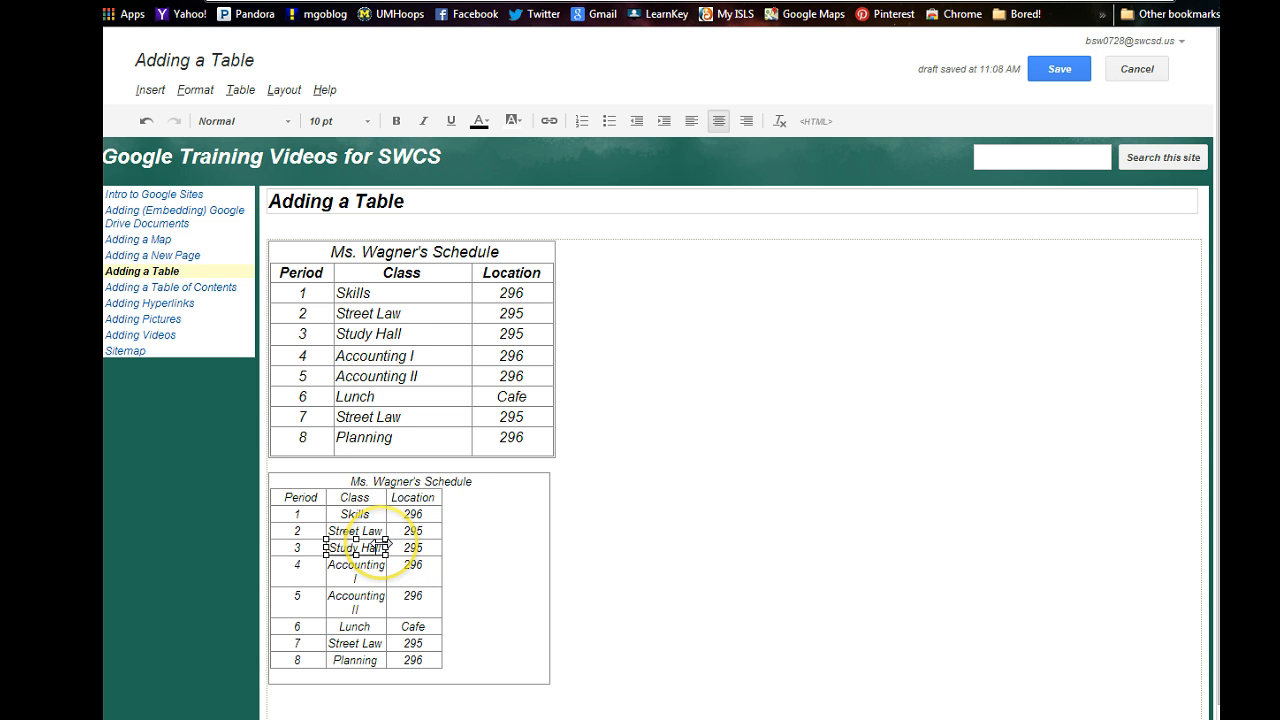
left_click_drag(384, 544, 456, 543)
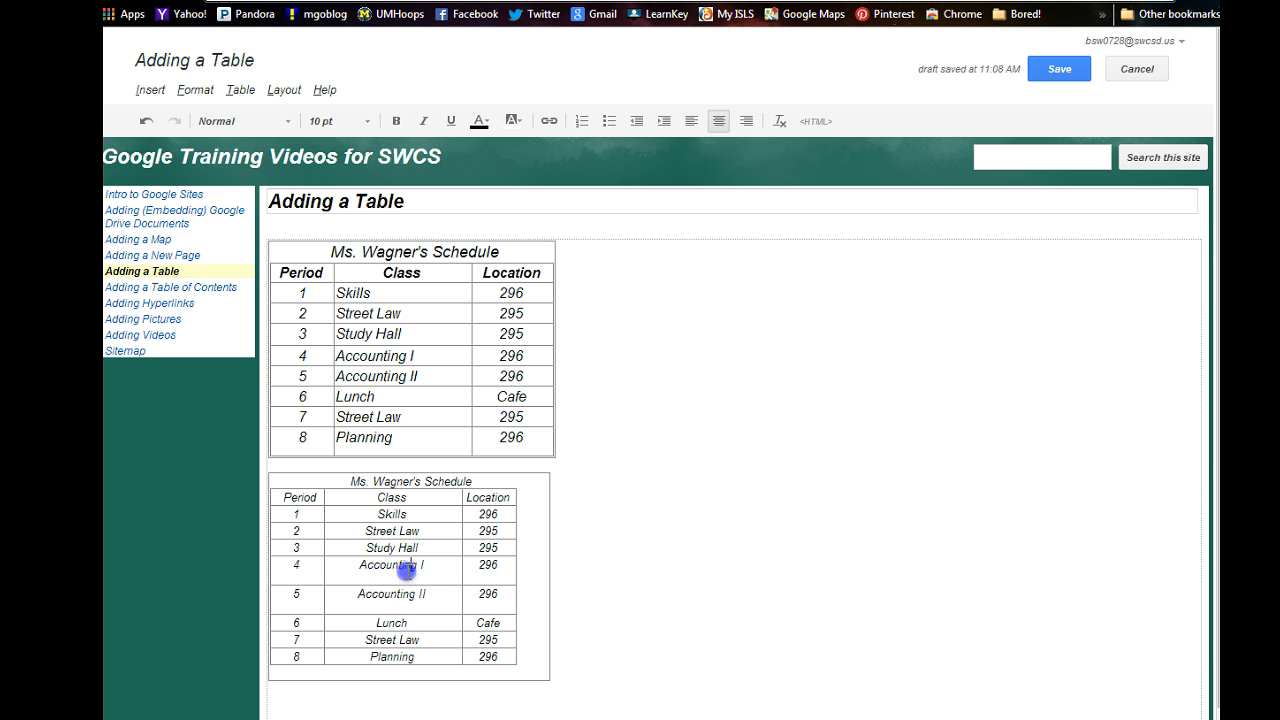
left_click(406, 568)
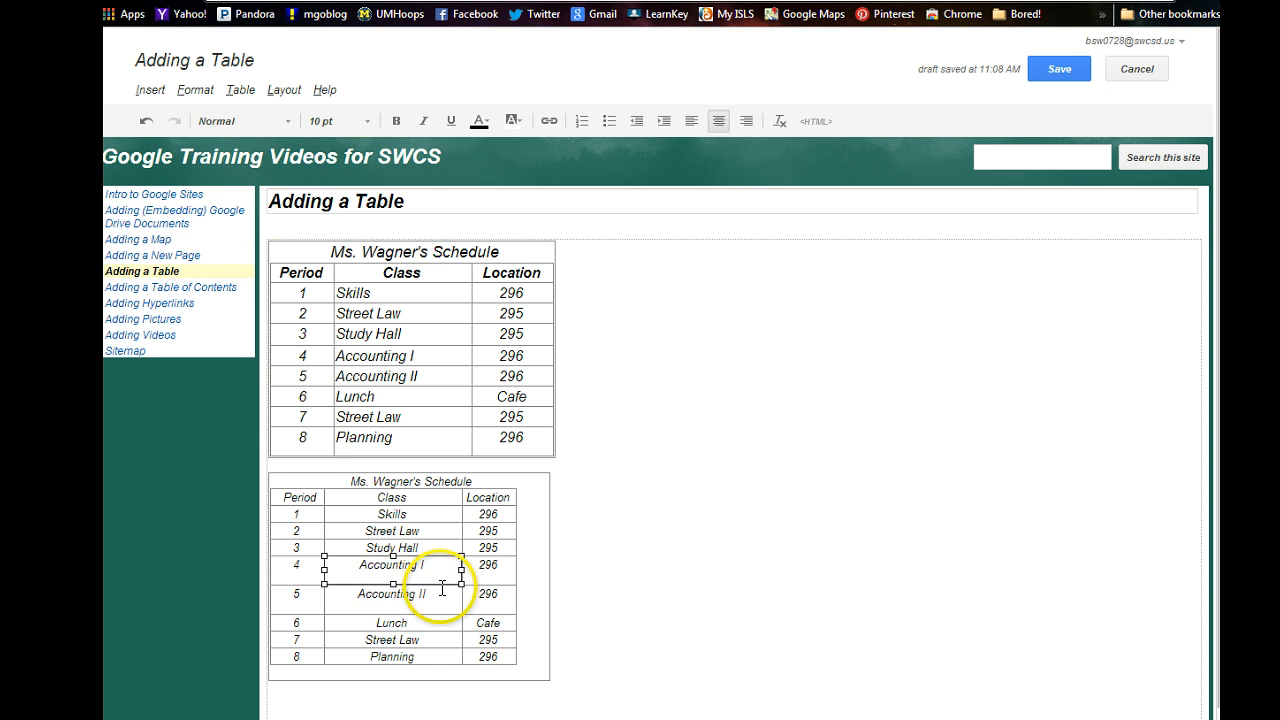
mouse_move(459, 568)
left_mouse_down()
mouse_move(480, 569)
mouse_move(464, 573)
left_mouse_up()
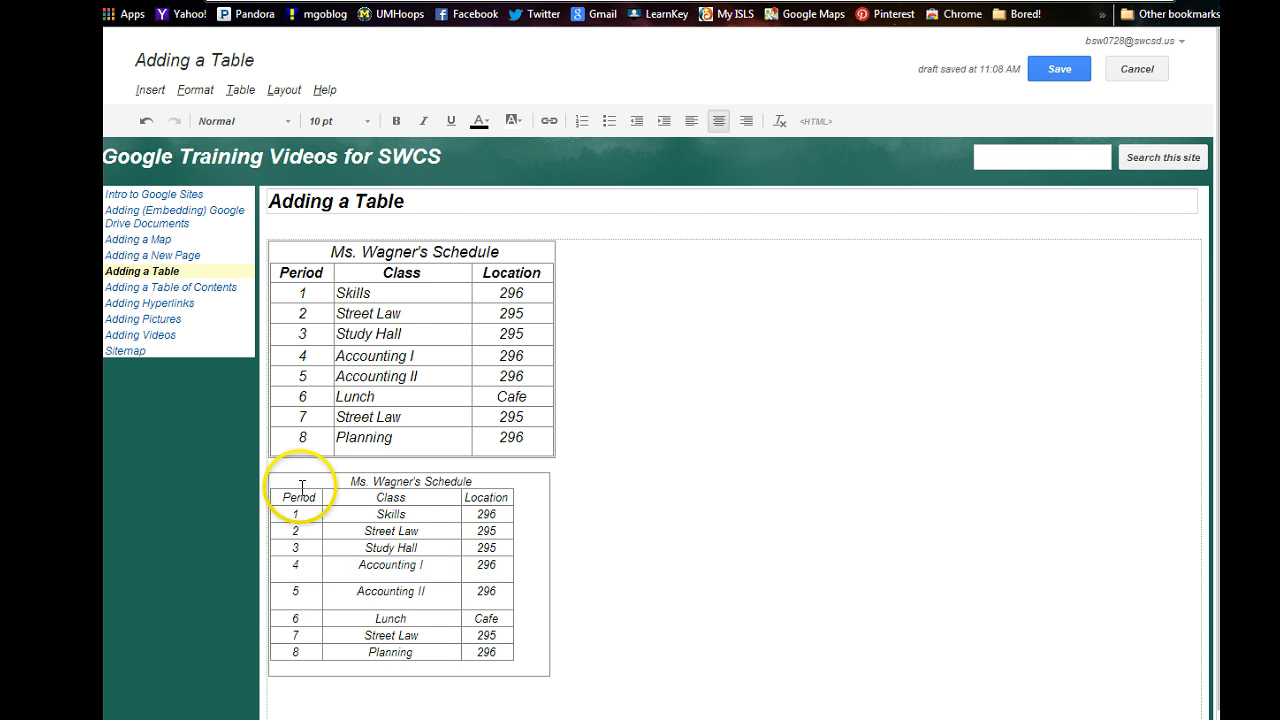
Step: Make the new table's title bold and set its font size to 16 pt
left_click_drag(345, 481, 486, 481)
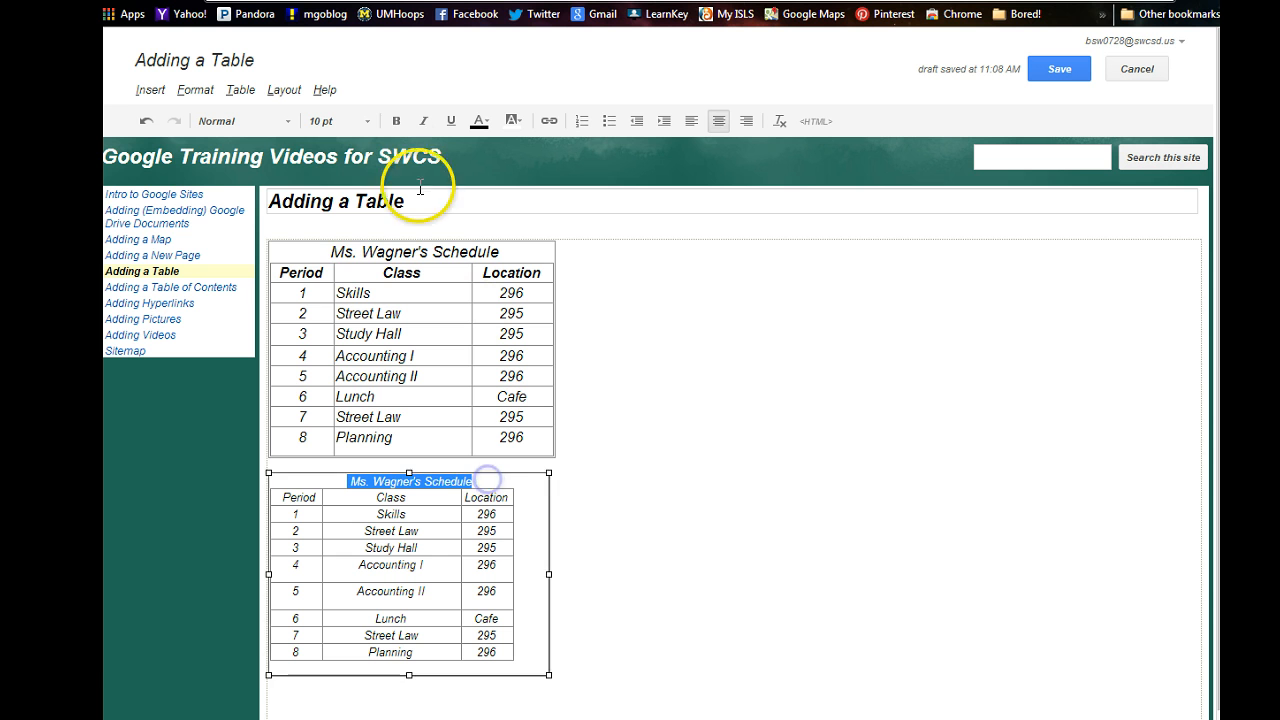
left_click(396, 121)
left_click(364, 122)
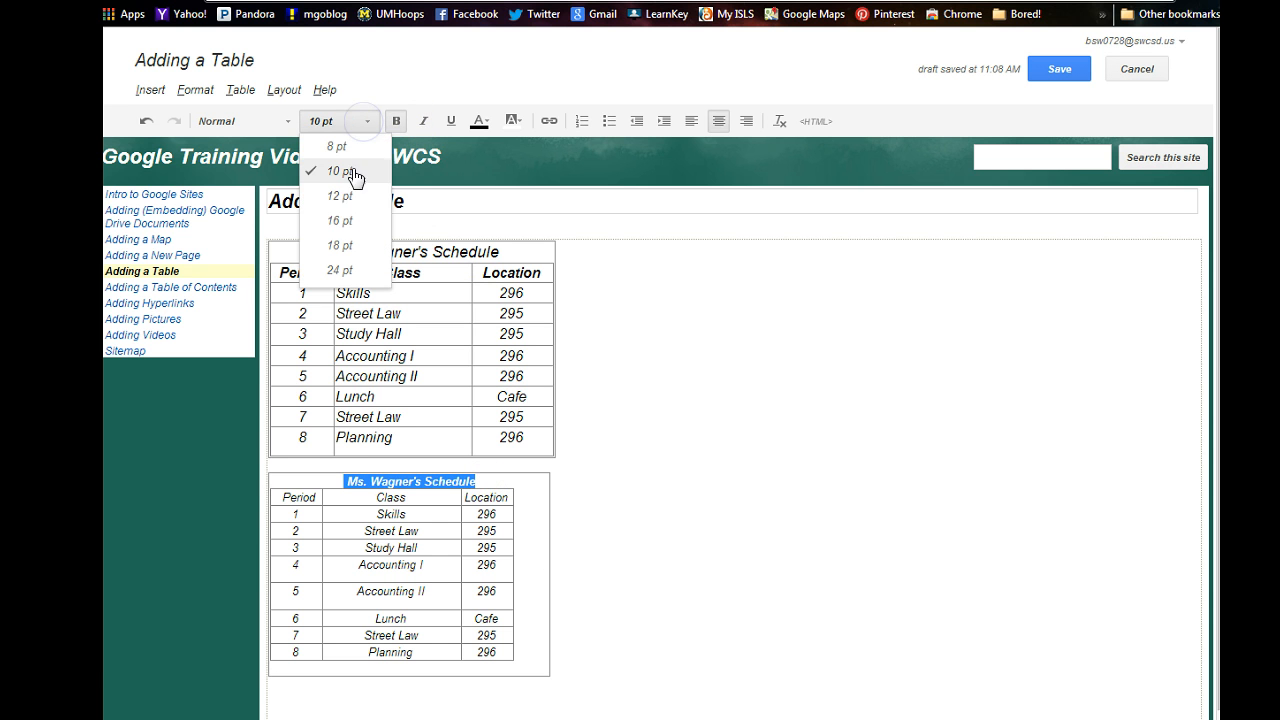
left_click(340, 220)
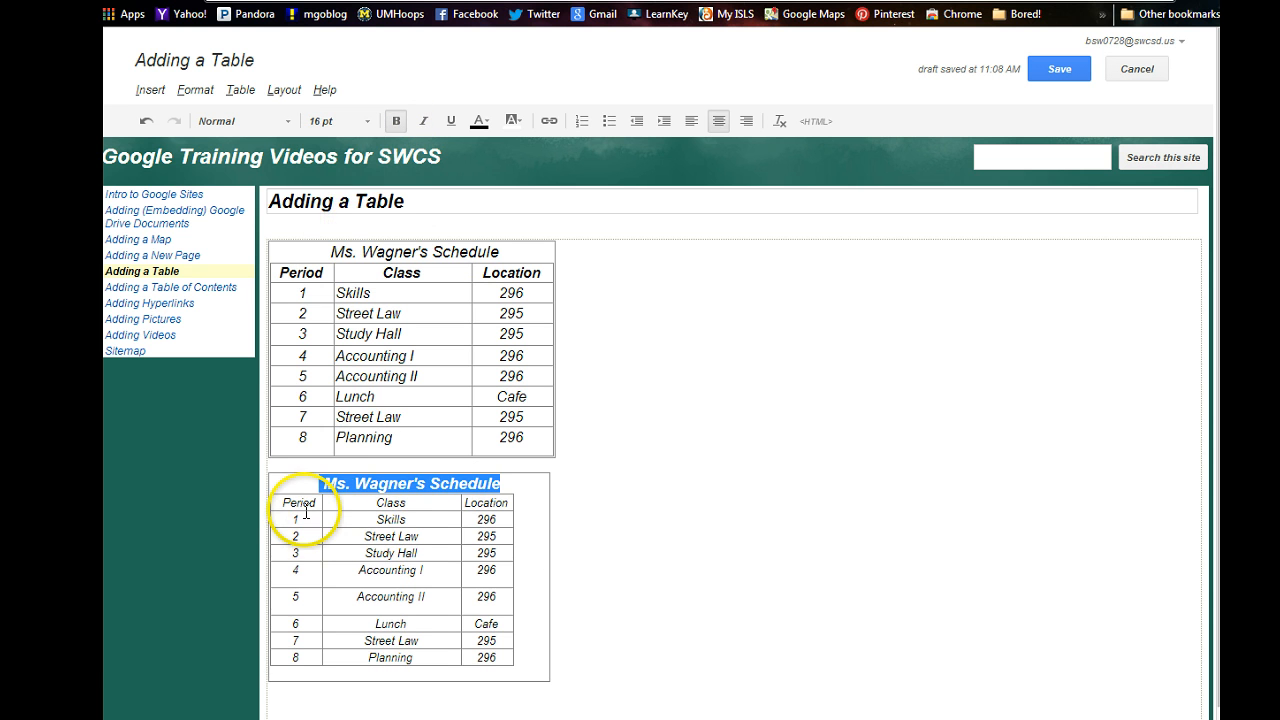
Step: Bold the Period, Class and Location headings and set all of the inner table's text to 12 pt
left_click_drag(278, 503, 510, 502)
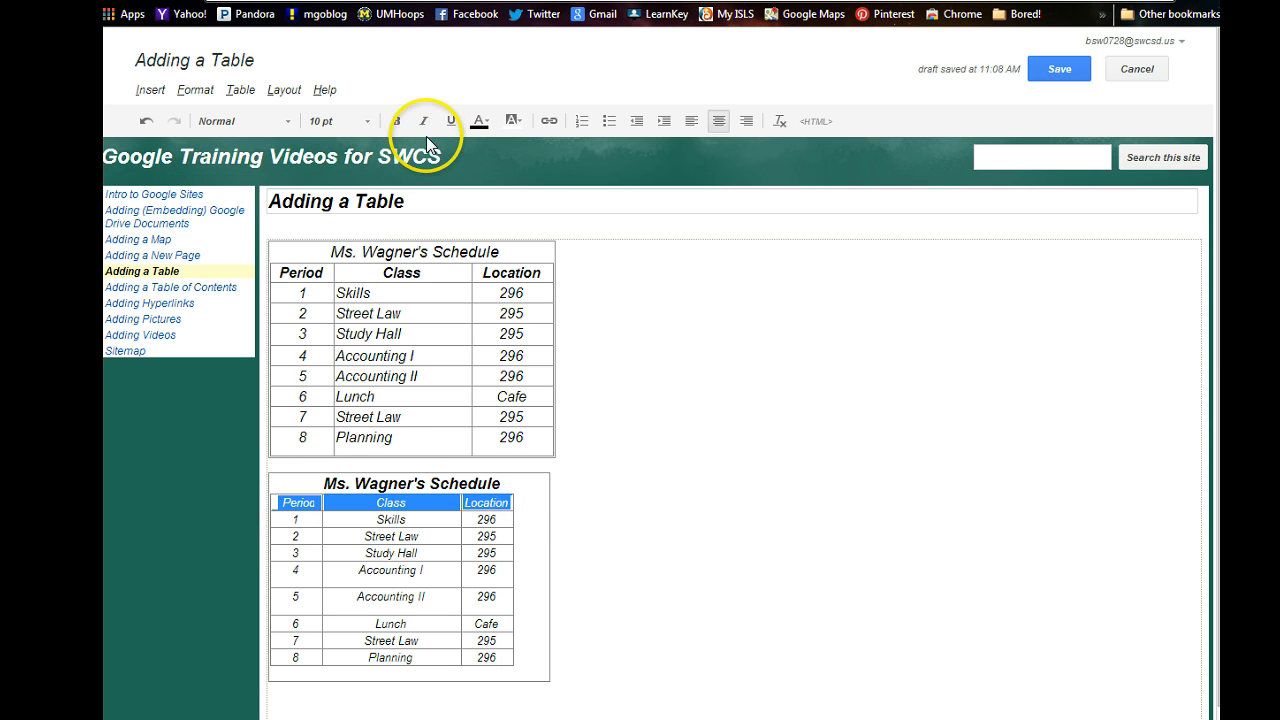
left_click(397, 121)
left_click(281, 502)
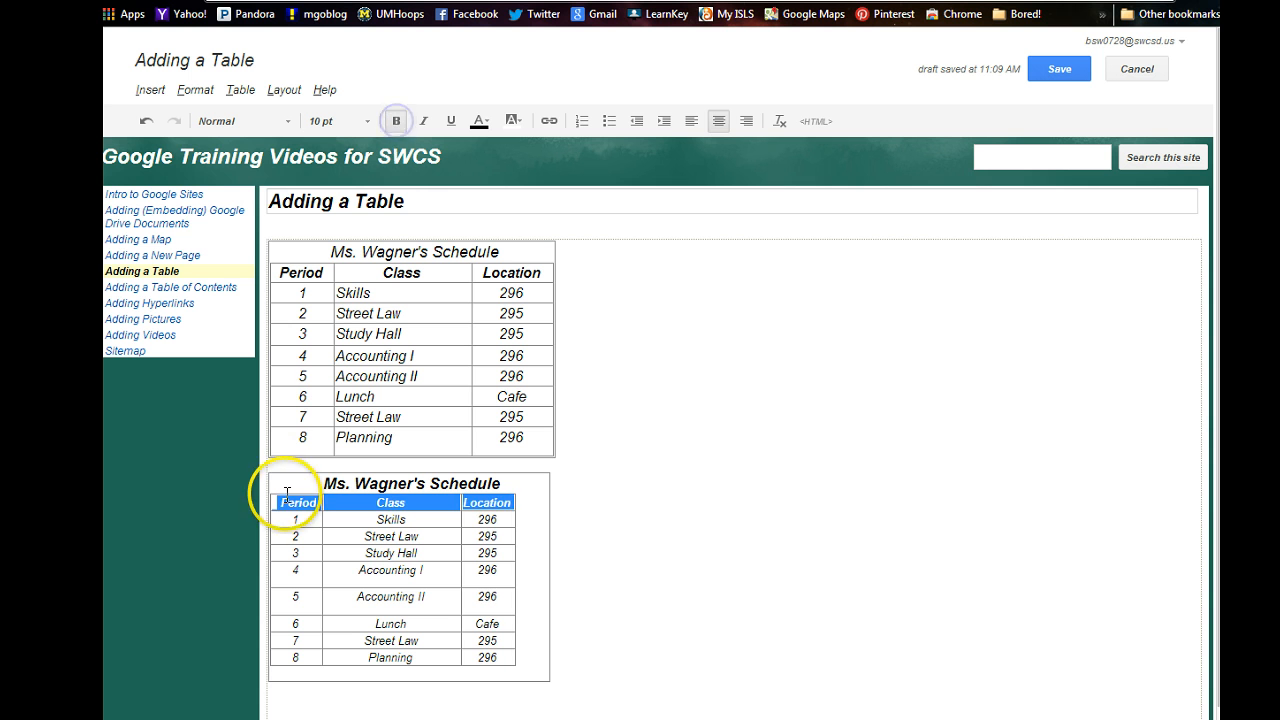
left_click_drag(344, 502, 506, 663)
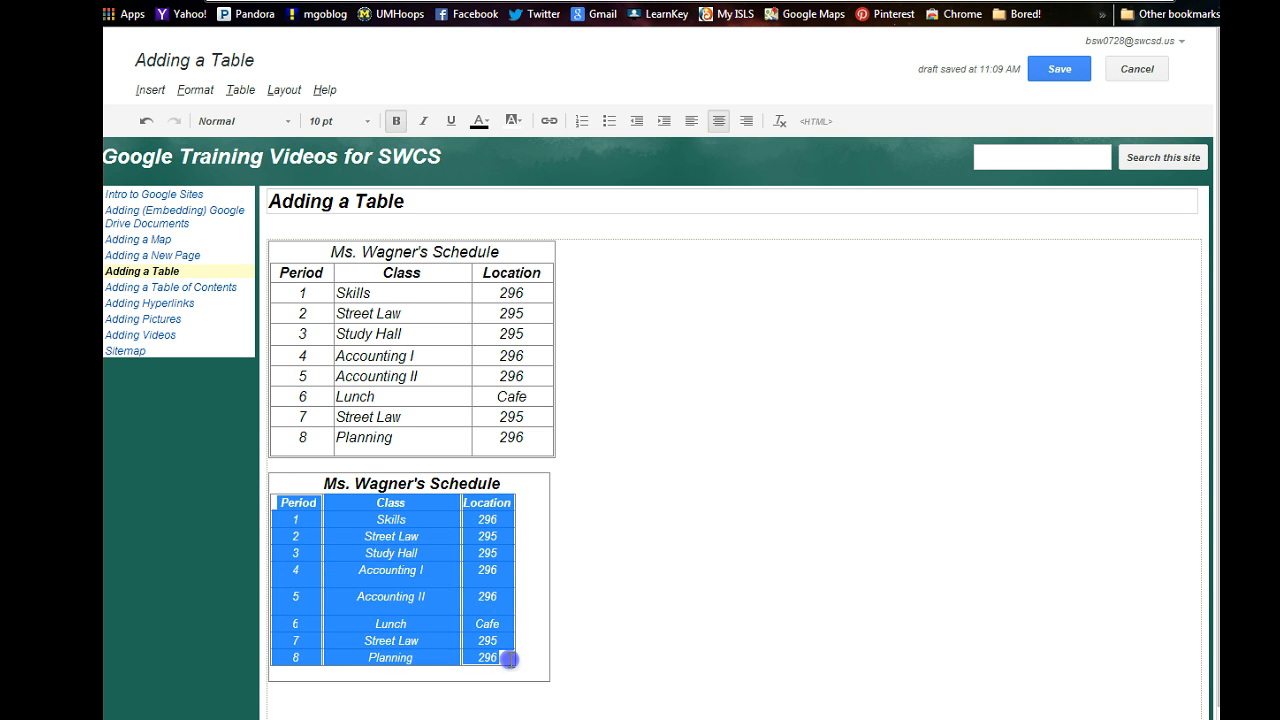
left_click(340, 121)
left_click(337, 197)
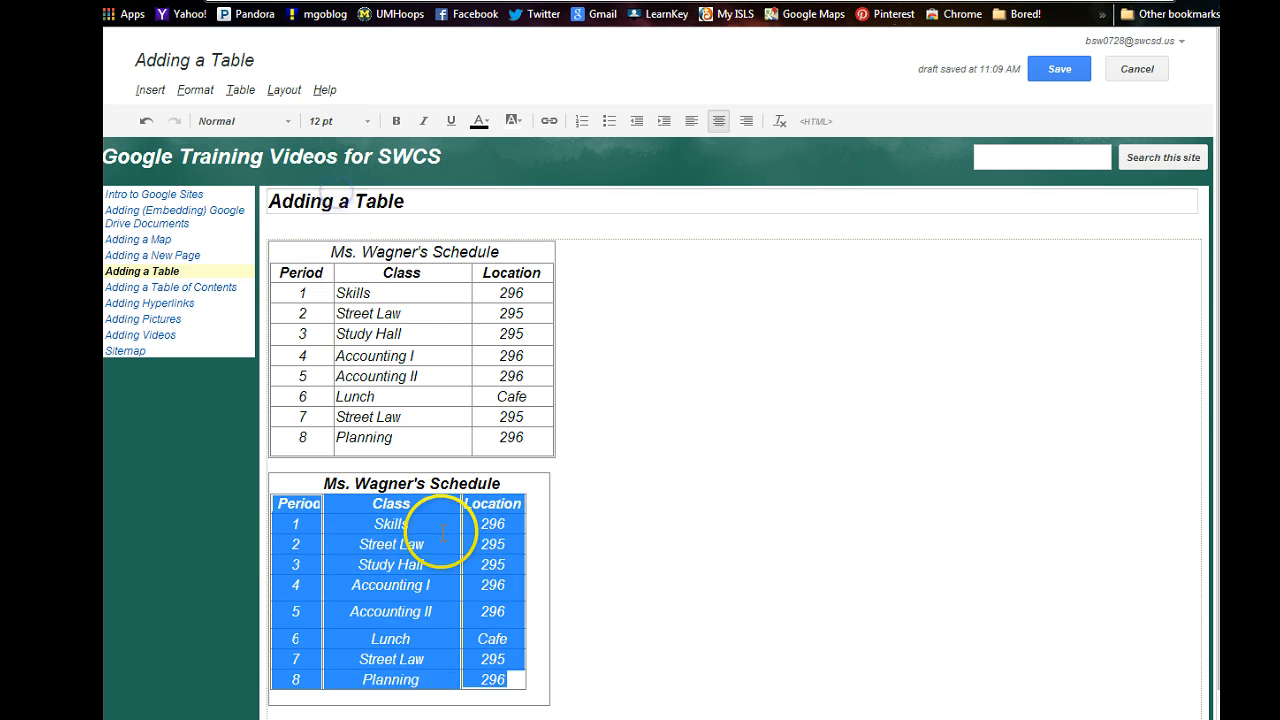
Step: Left-align the class names for periods 1 to 4 in the inner table: Skills, Street Law, Study Hall and Accounting I
left_click(449, 598)
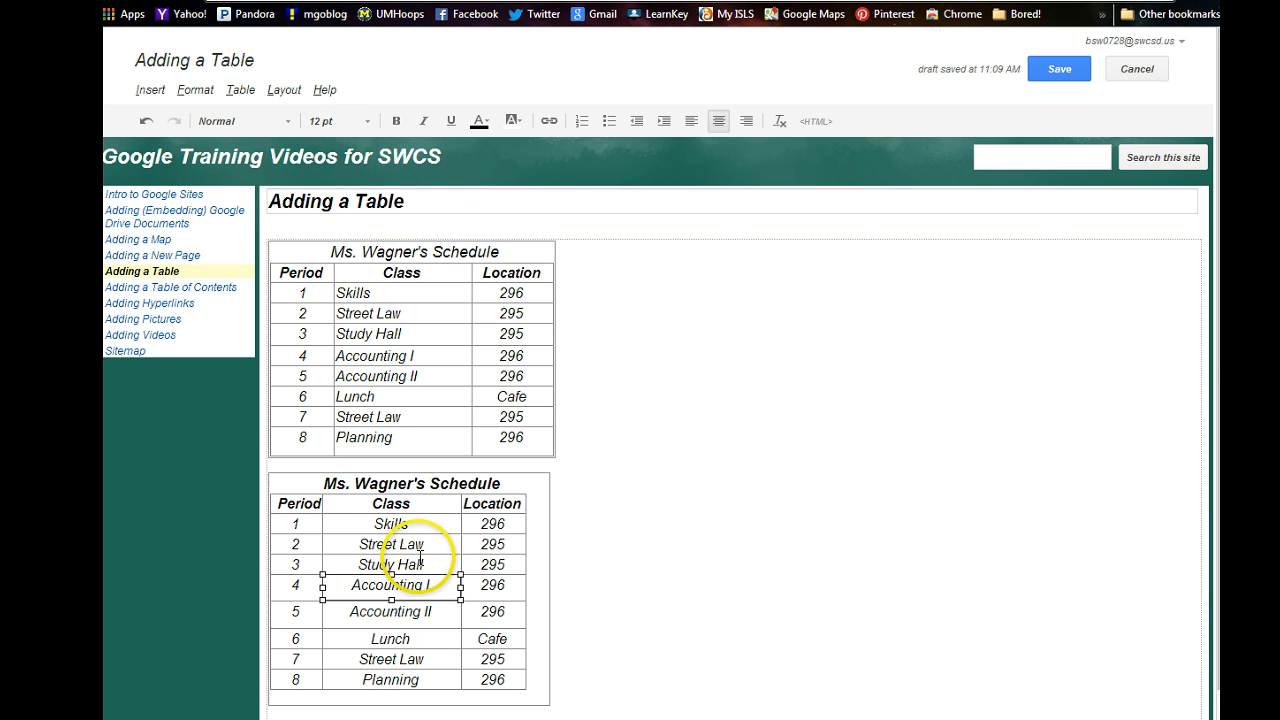
left_click_drag(372, 523, 384, 632)
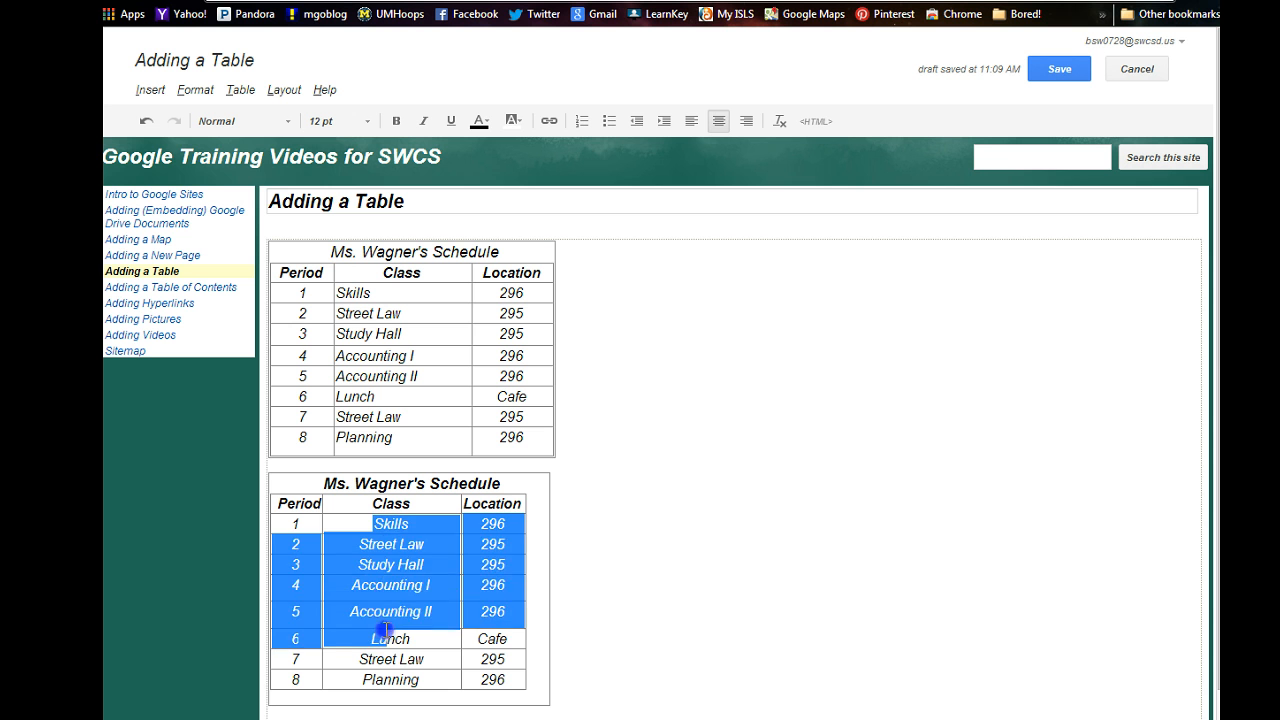
left_click(390, 634)
left_click(386, 524)
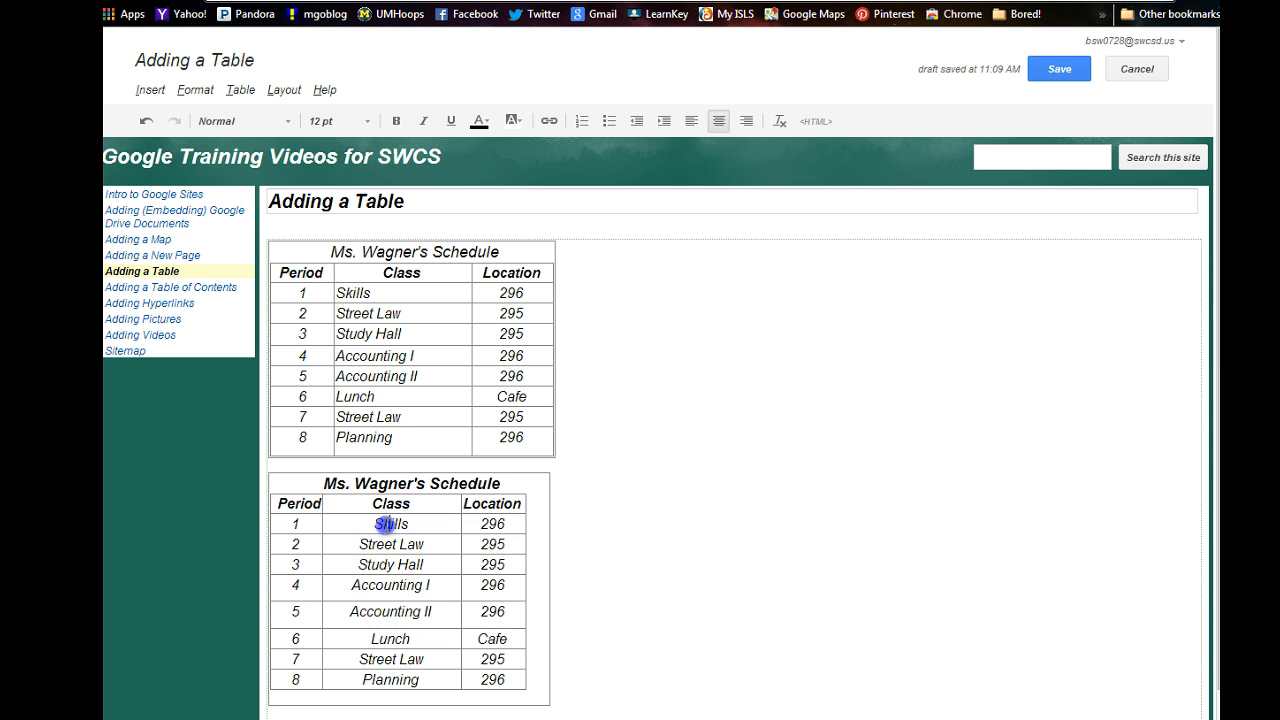
left_click(688, 121)
left_click_drag(389, 544, 394, 637)
left_click(385, 544)
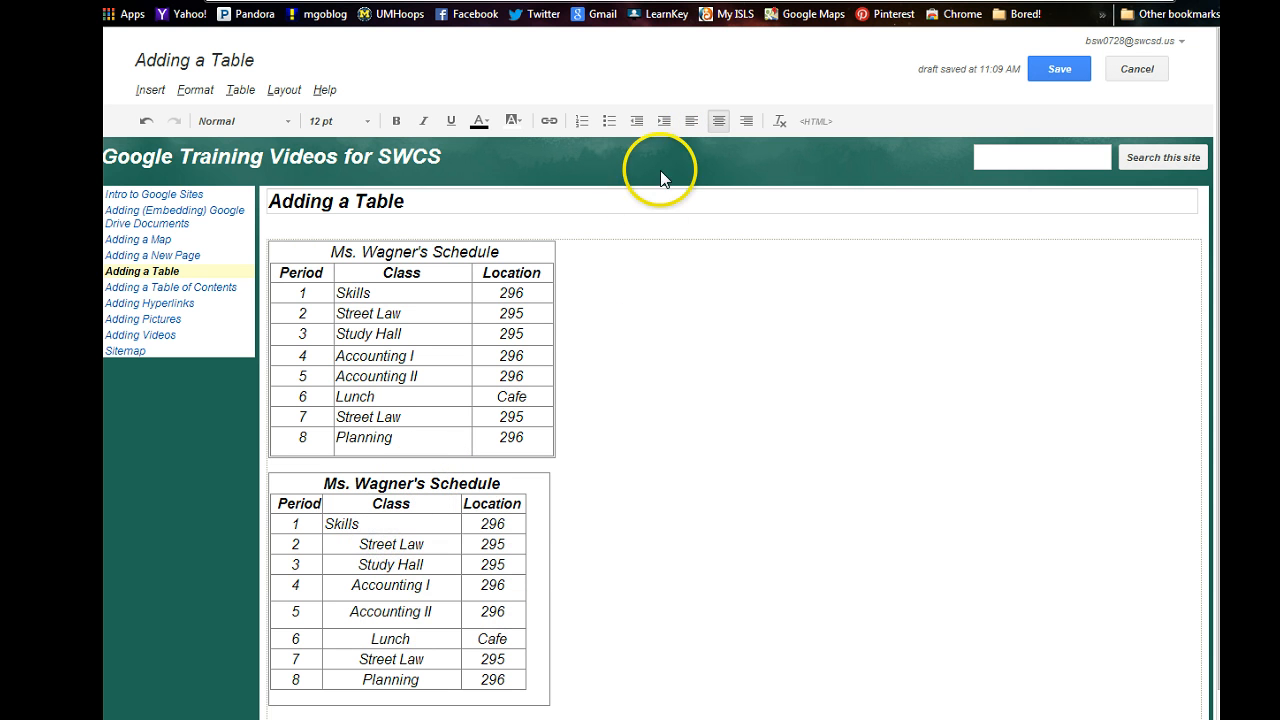
left_click(690, 121)
left_click(410, 562)
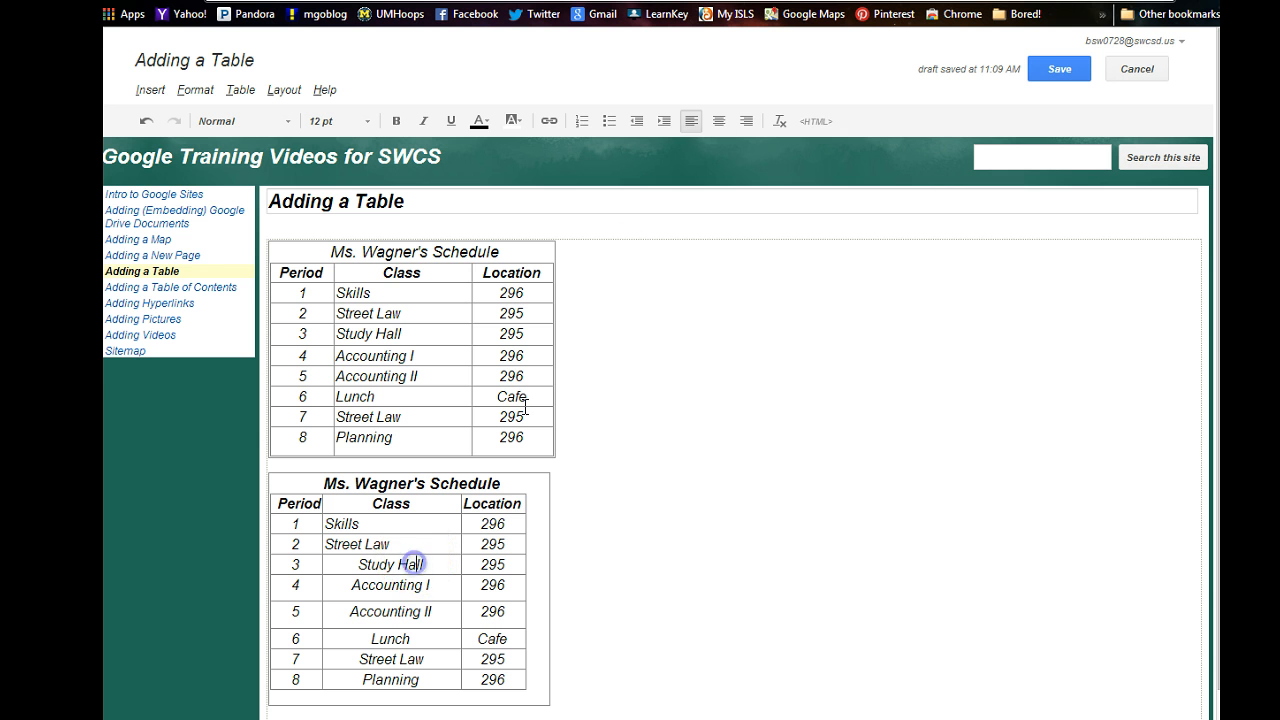
left_click(696, 123)
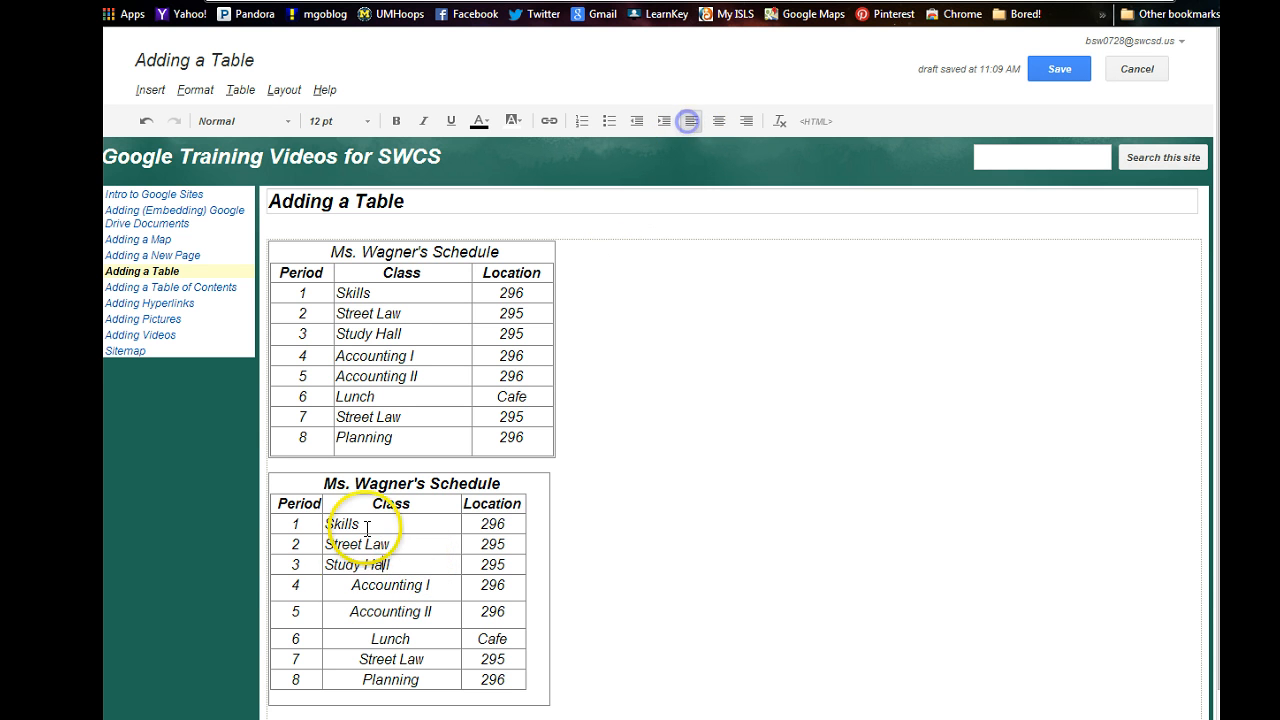
left_click(383, 584)
left_click(690, 121)
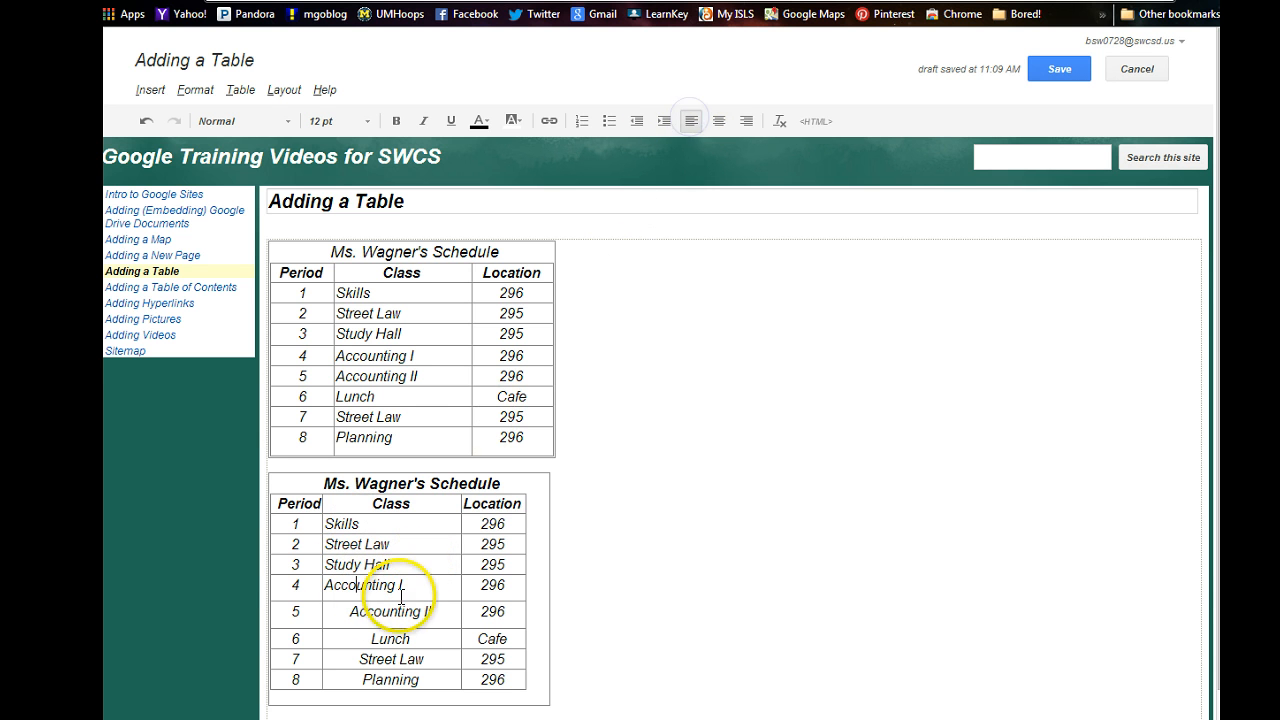
Step: Left-align the class names for periods 5 to 8 in the inner table: Accounting II, Lunch, Street Law and Planning
left_click(372, 610)
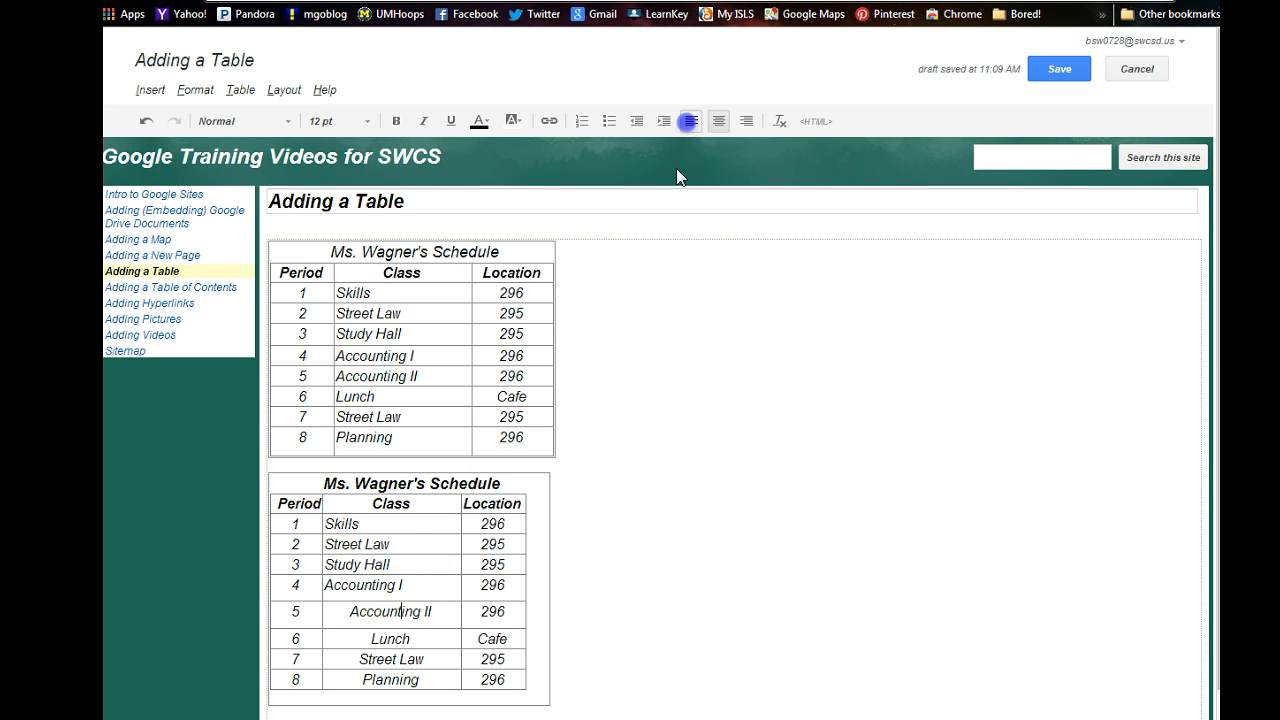
left_click(350, 636)
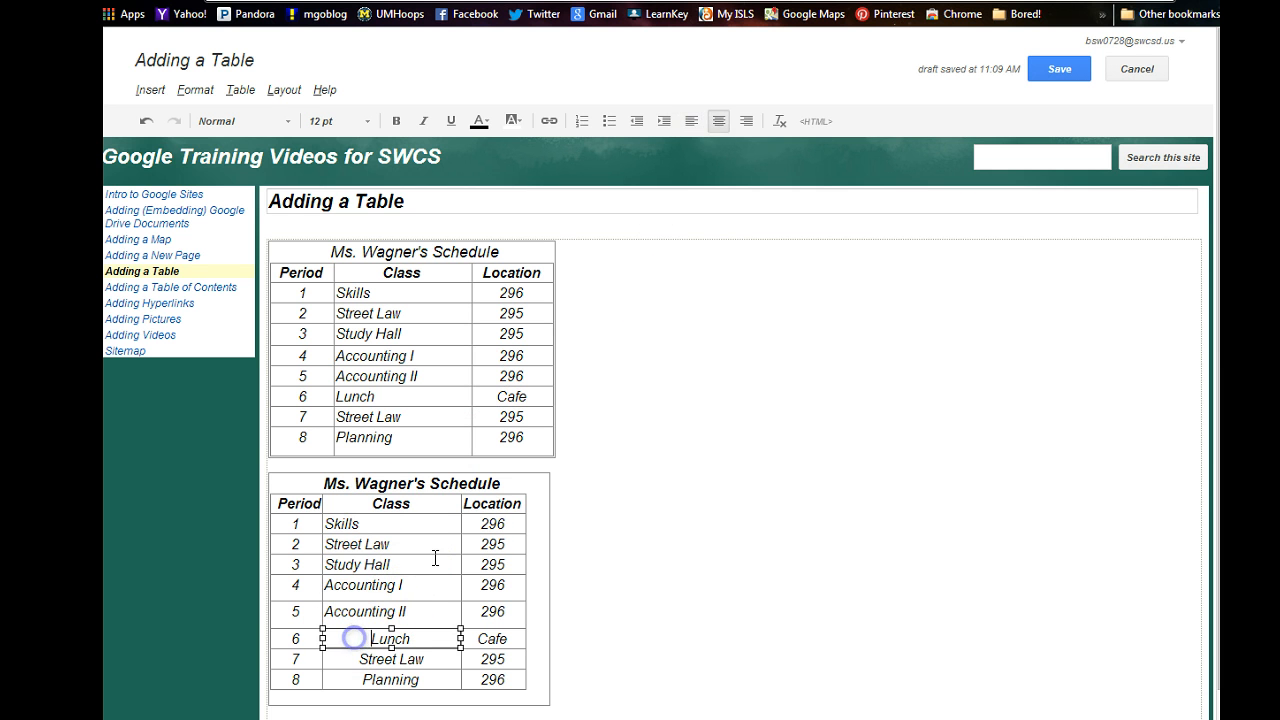
left_click(690, 121)
left_click(393, 659)
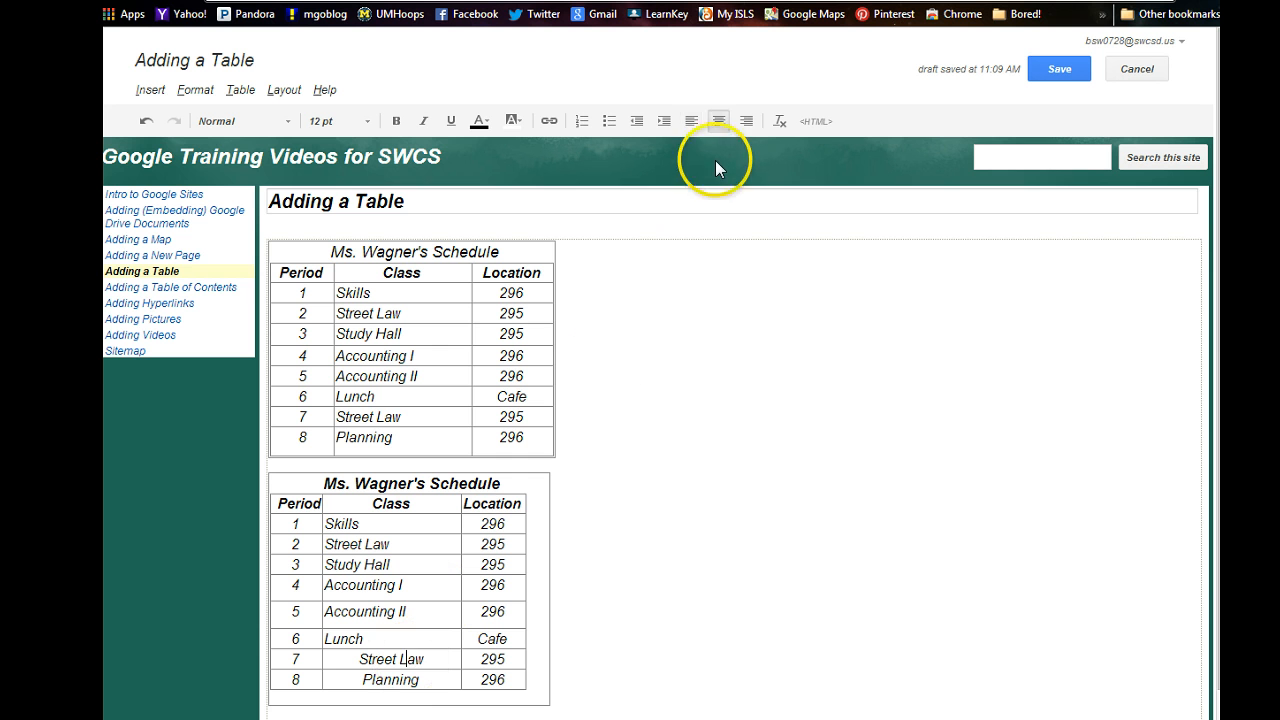
left_click(693, 121)
left_click(367, 679)
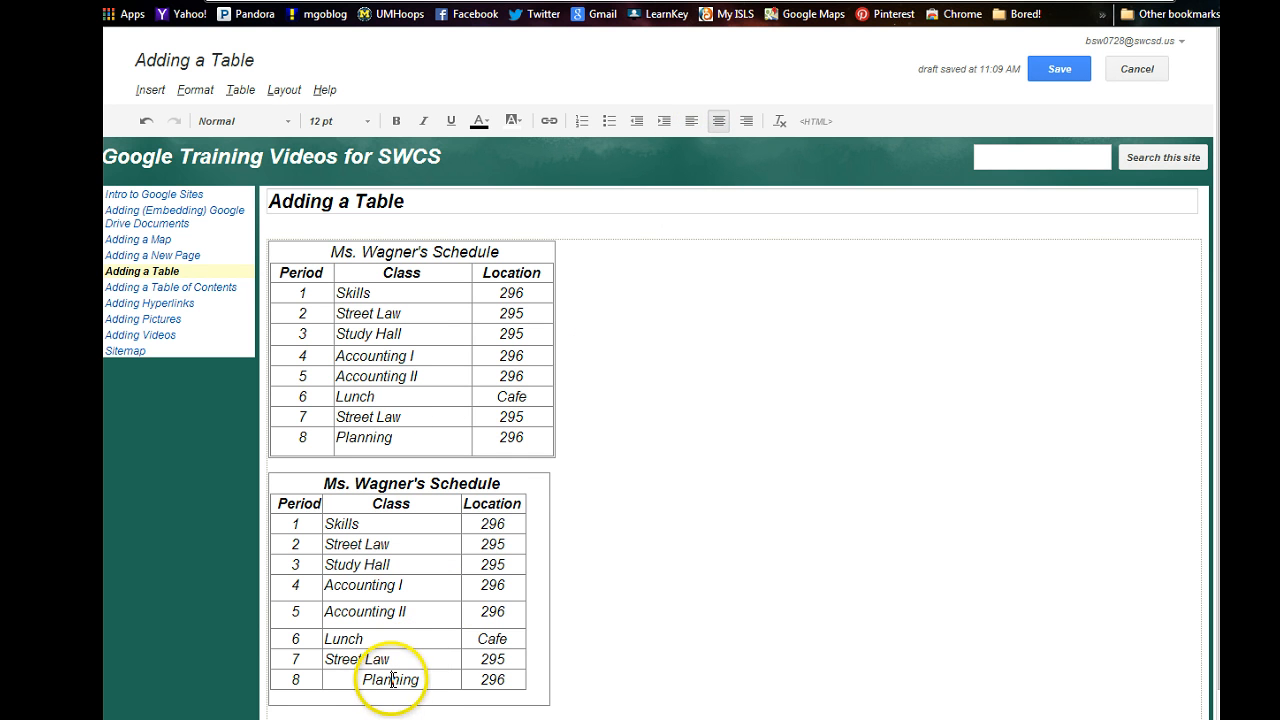
left_click(691, 121)
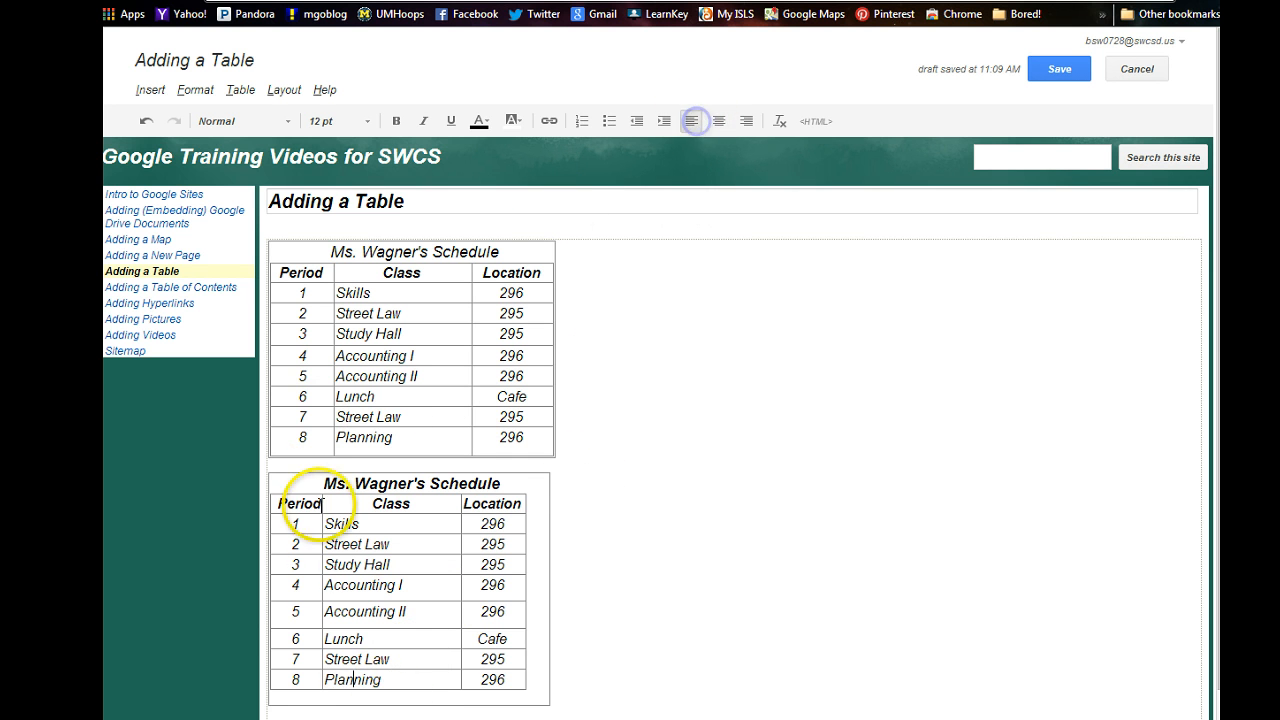
Step: Reduce the heights of the Accounting II and Accounting I rows to match the inner table's other rows
left_click(350, 583)
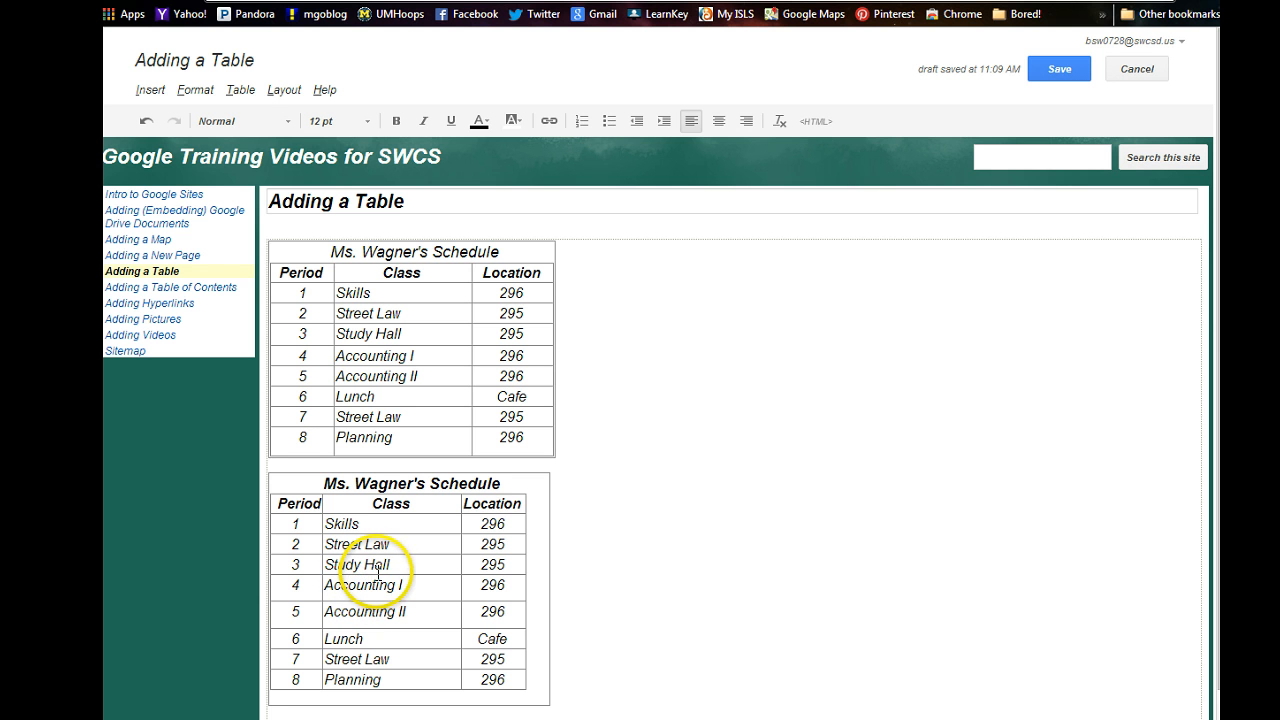
left_click(377, 569)
left_click(377, 611)
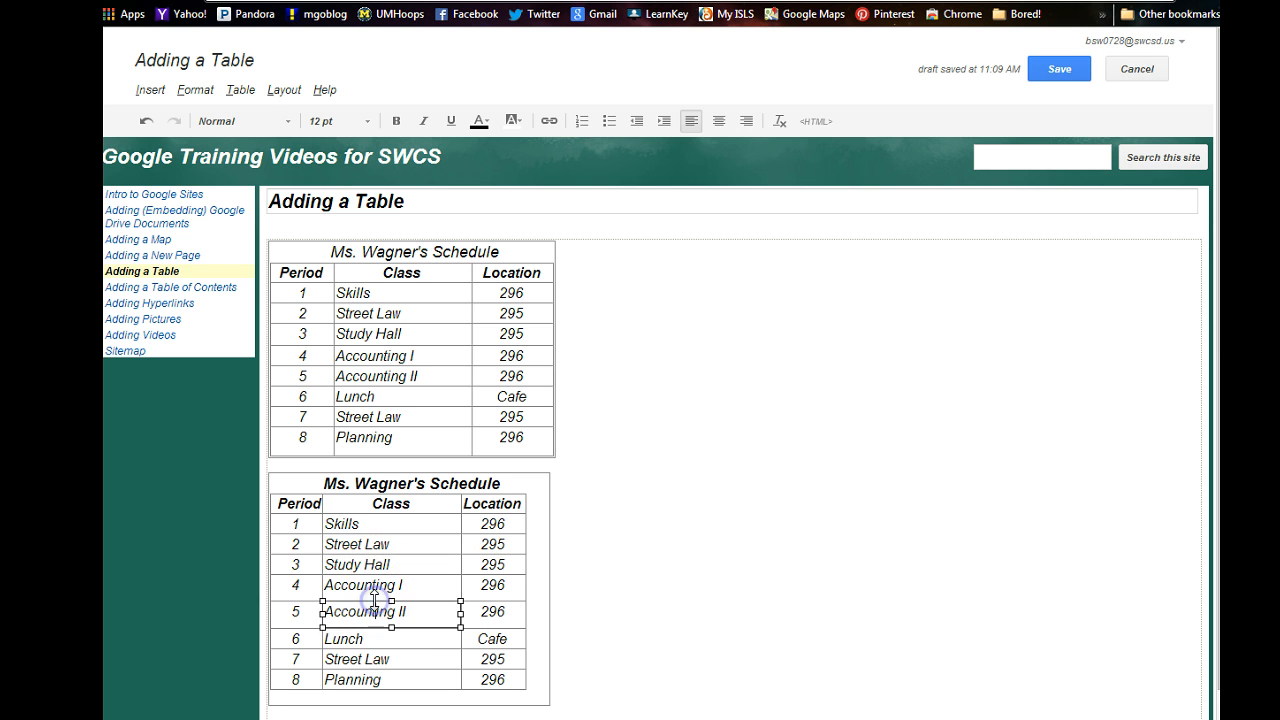
mouse_move(389, 627)
left_mouse_down()
mouse_move(386, 610)
mouse_move(389, 620)
left_mouse_up()
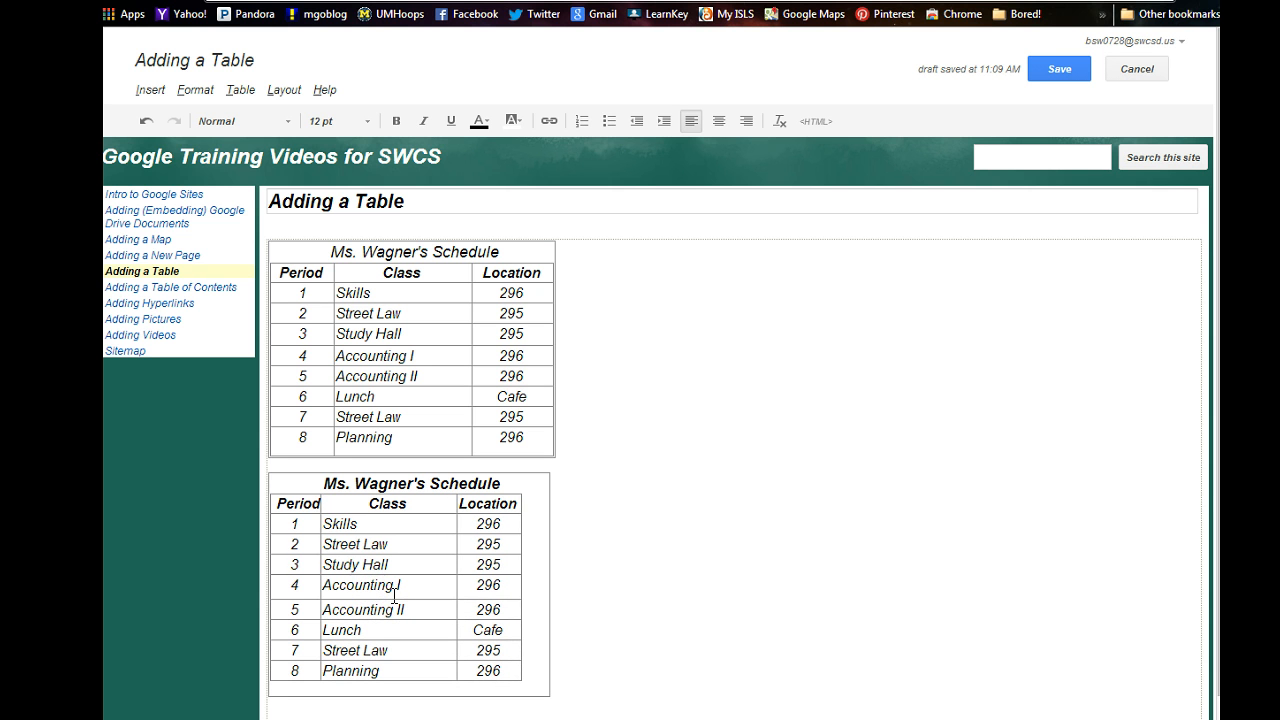
left_click(394, 585)
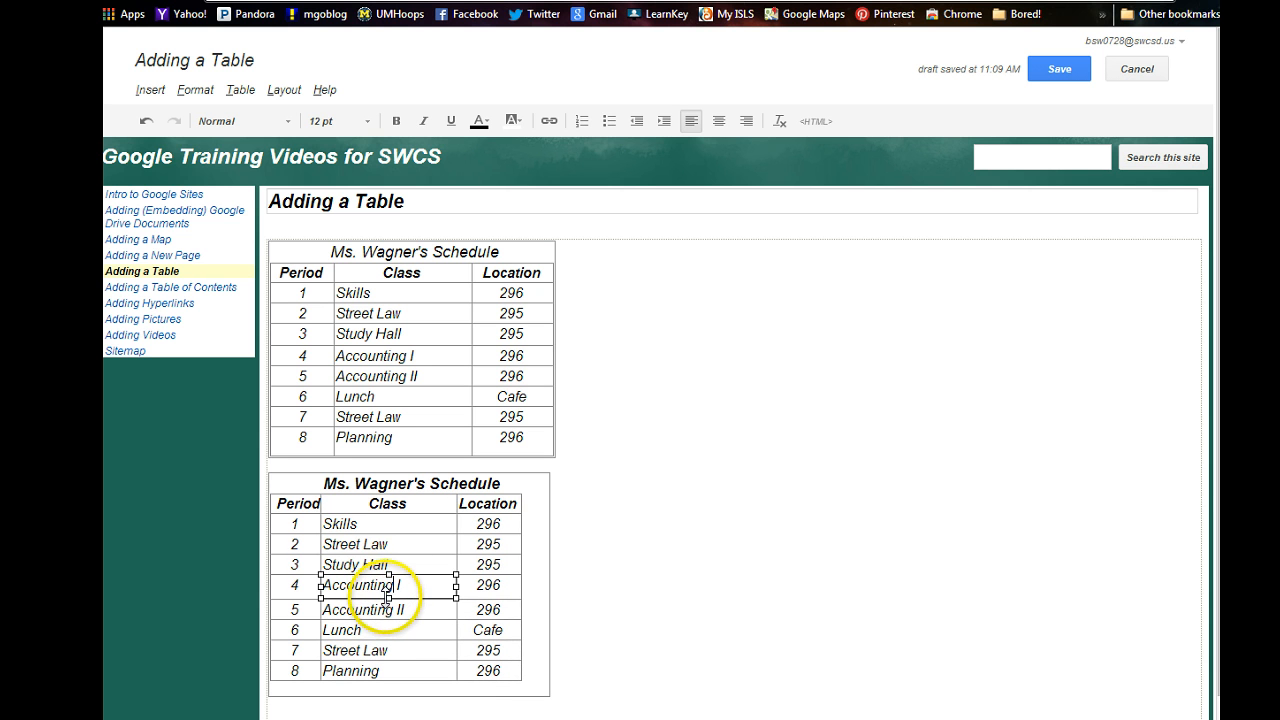
left_click_drag(386, 599, 386, 592)
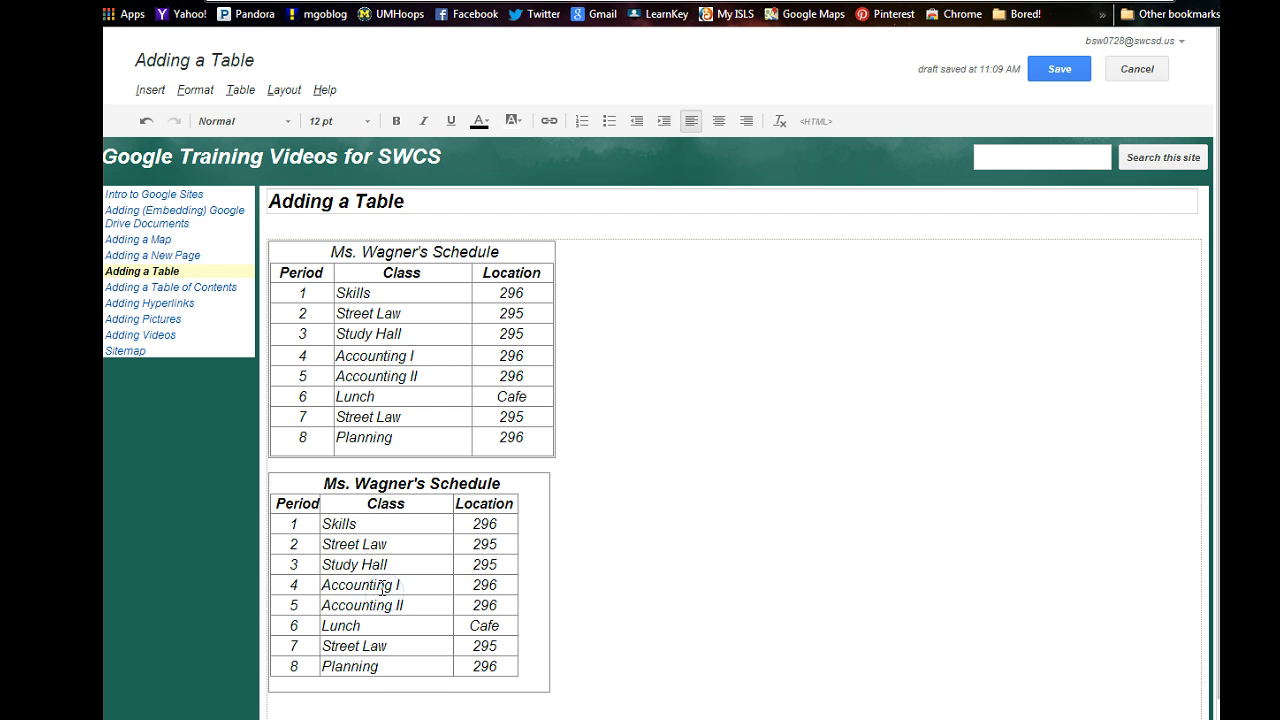
Step: Widen the inner table's Location column to nearly reach the outer border, and slightly widen its Period column
left_click(518, 521)
left_click_drag(519, 521, 540, 521)
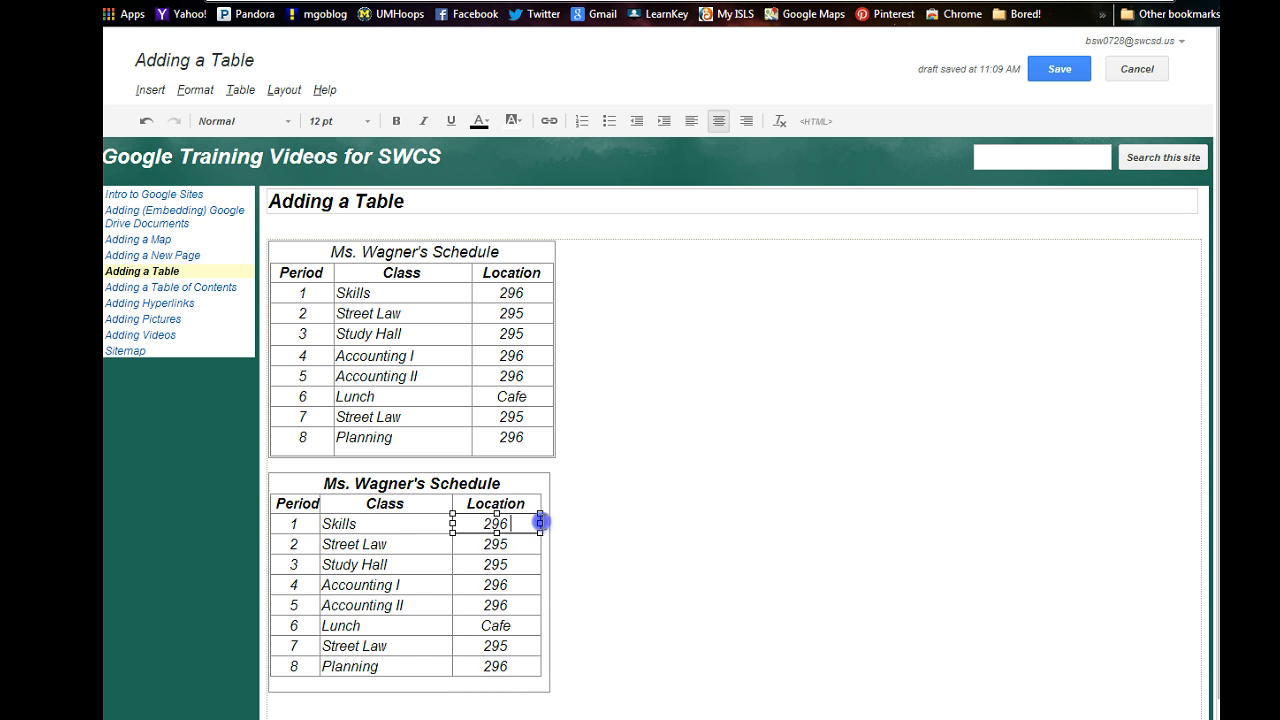
left_click(313, 525)
left_click_drag(320, 524, 330, 524)
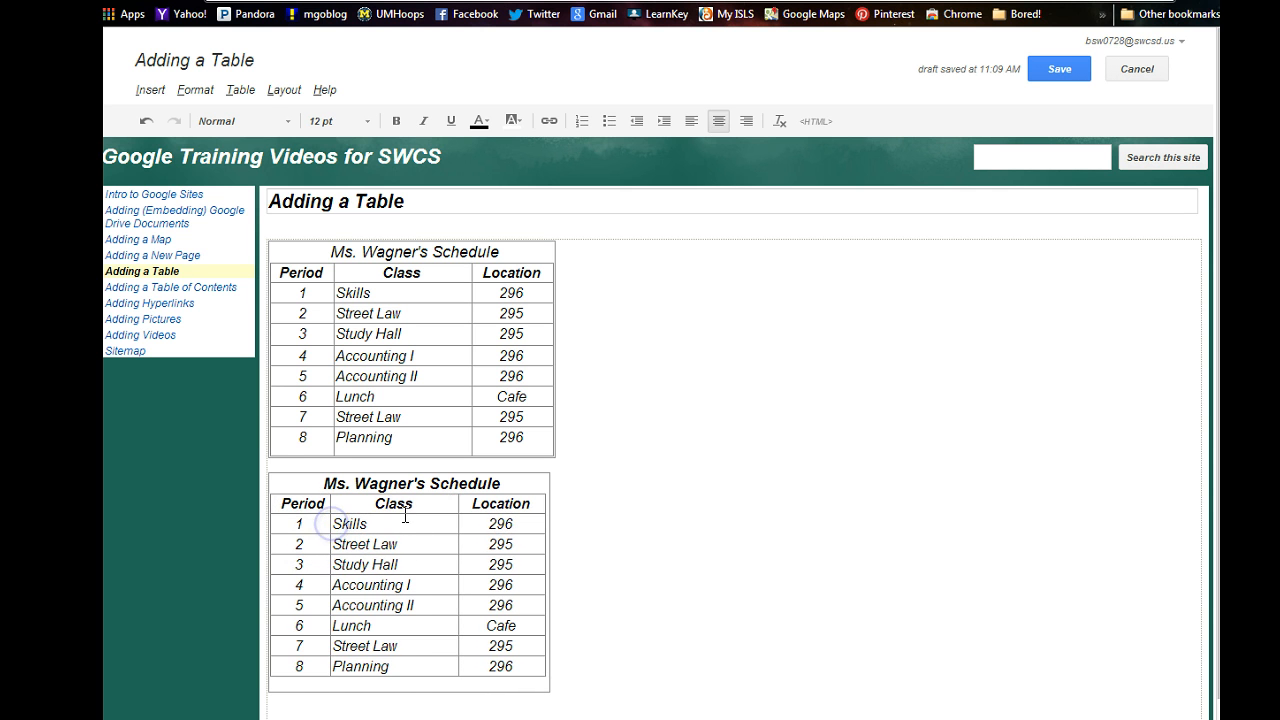
Step: Narrow the new outer table so its side border sits close to the inner table, and try to reduce its height
left_click(547, 528)
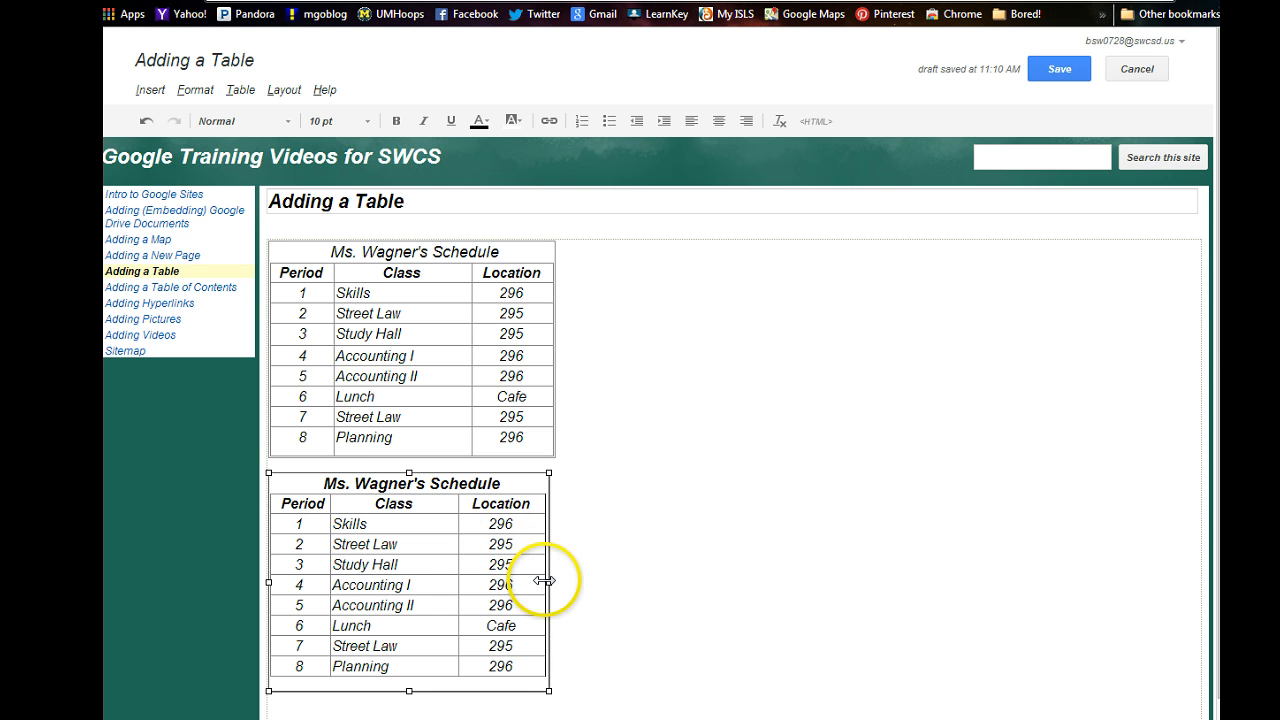
left_click_drag(544, 581, 541, 580)
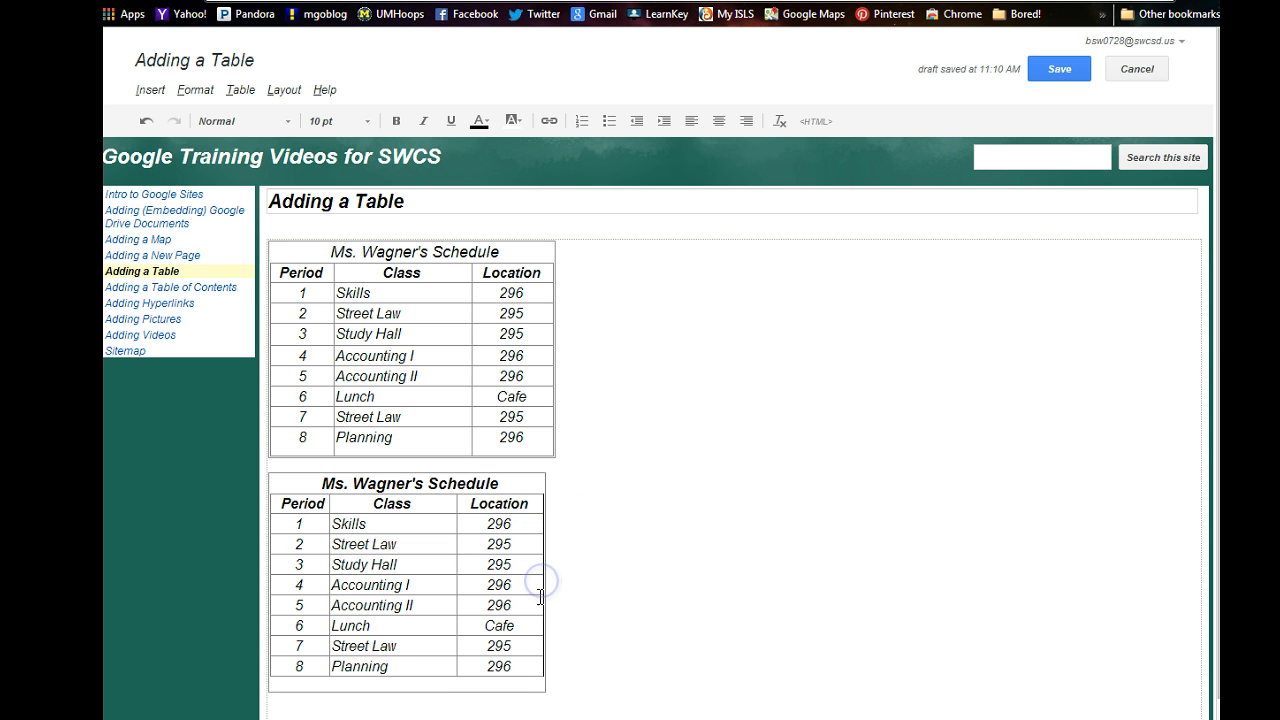
left_click(400, 690)
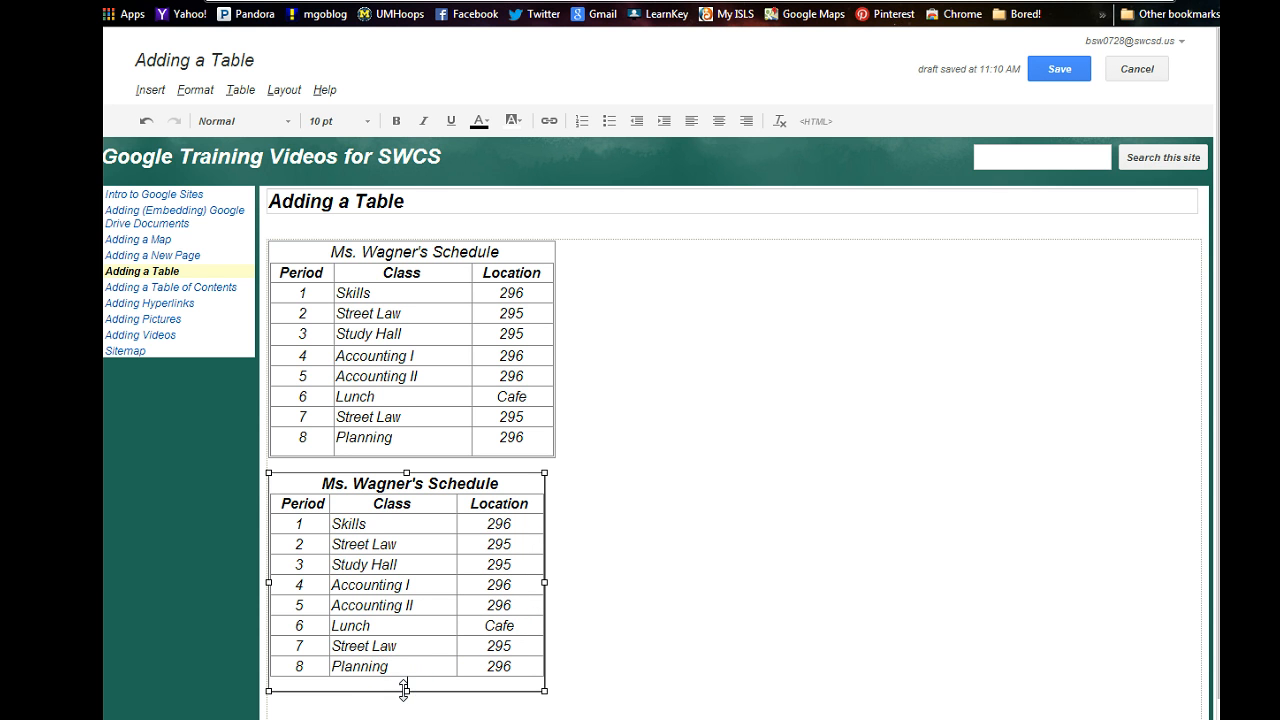
left_click_drag(404, 690, 402, 688)
left_click(402, 688)
left_click(401, 690)
left_click(525, 630)
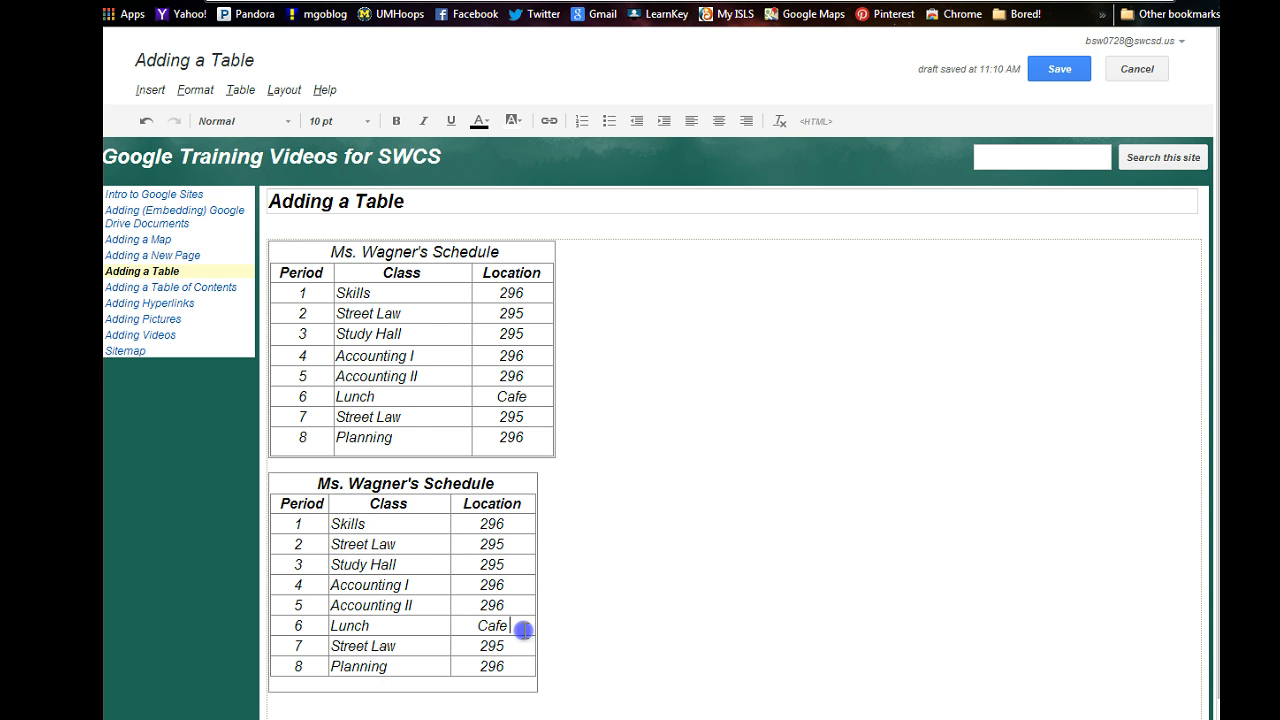
left_click(637, 609)
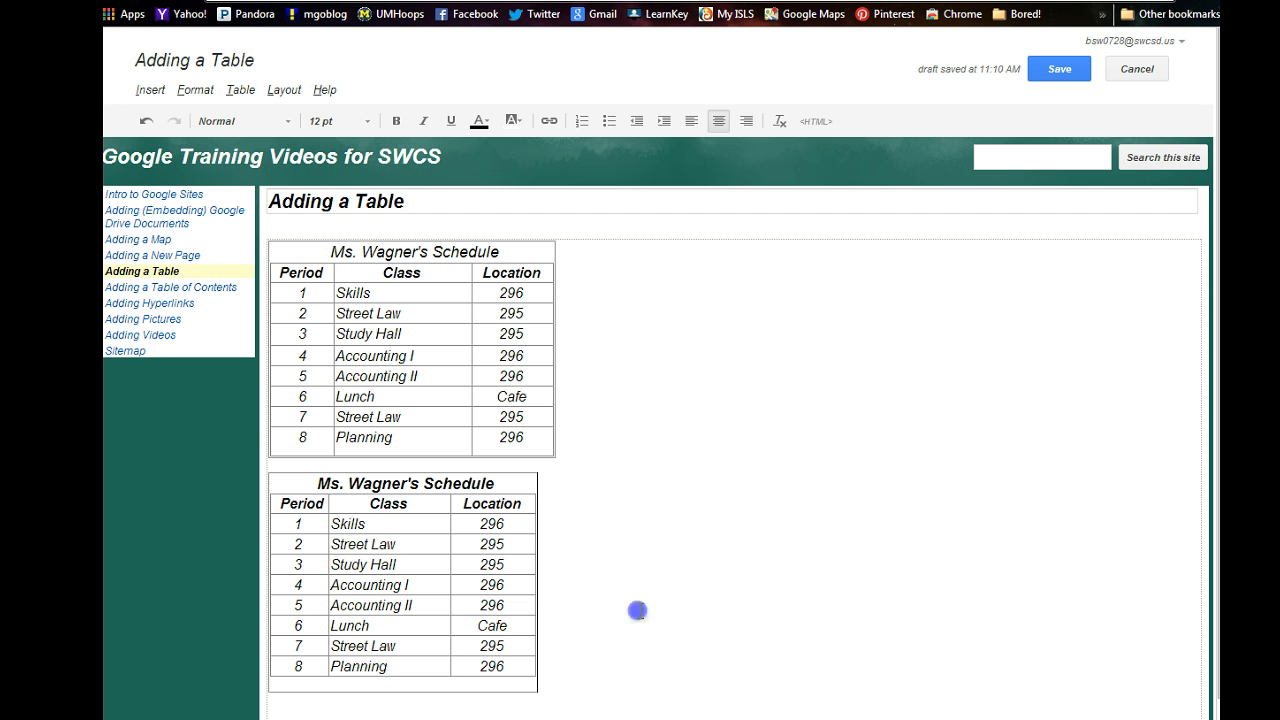
Step: Examine the page's HTML source for the table markup with its cell widths and heights, and close it without updating
left_click(818, 121)
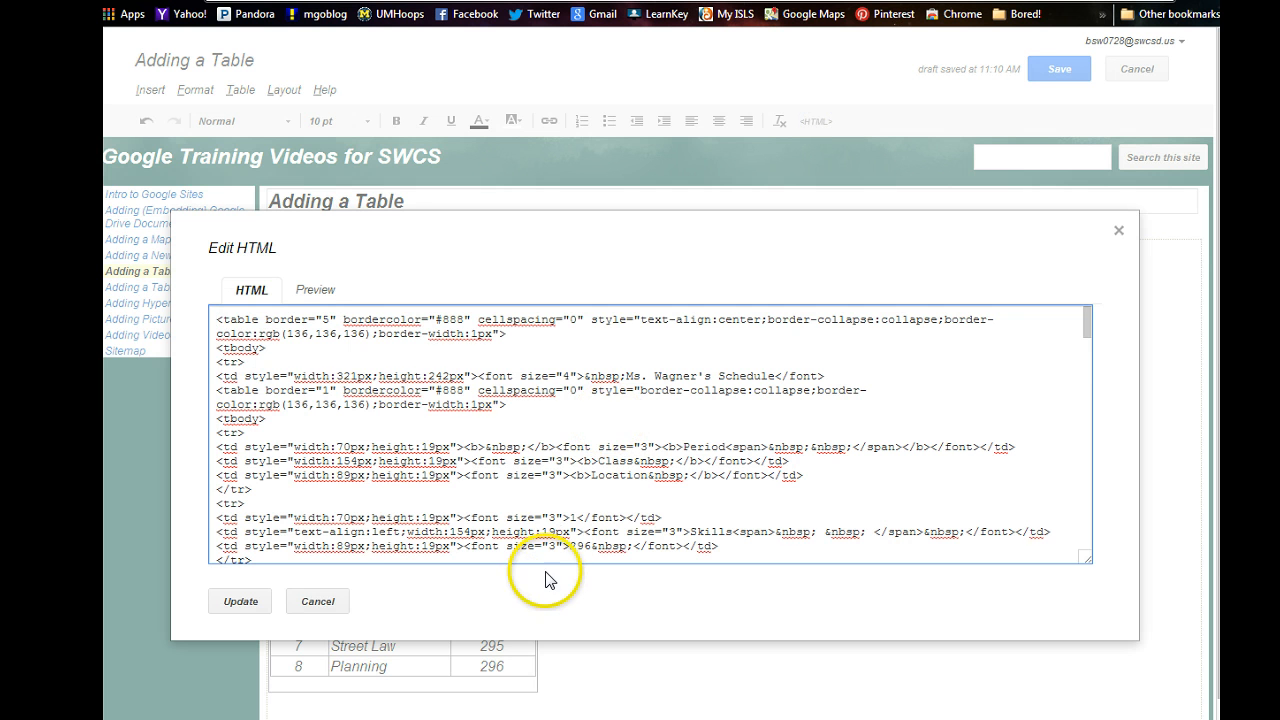
scroll(571, 486, "down", 5)
scroll(571, 486, "down", 6)
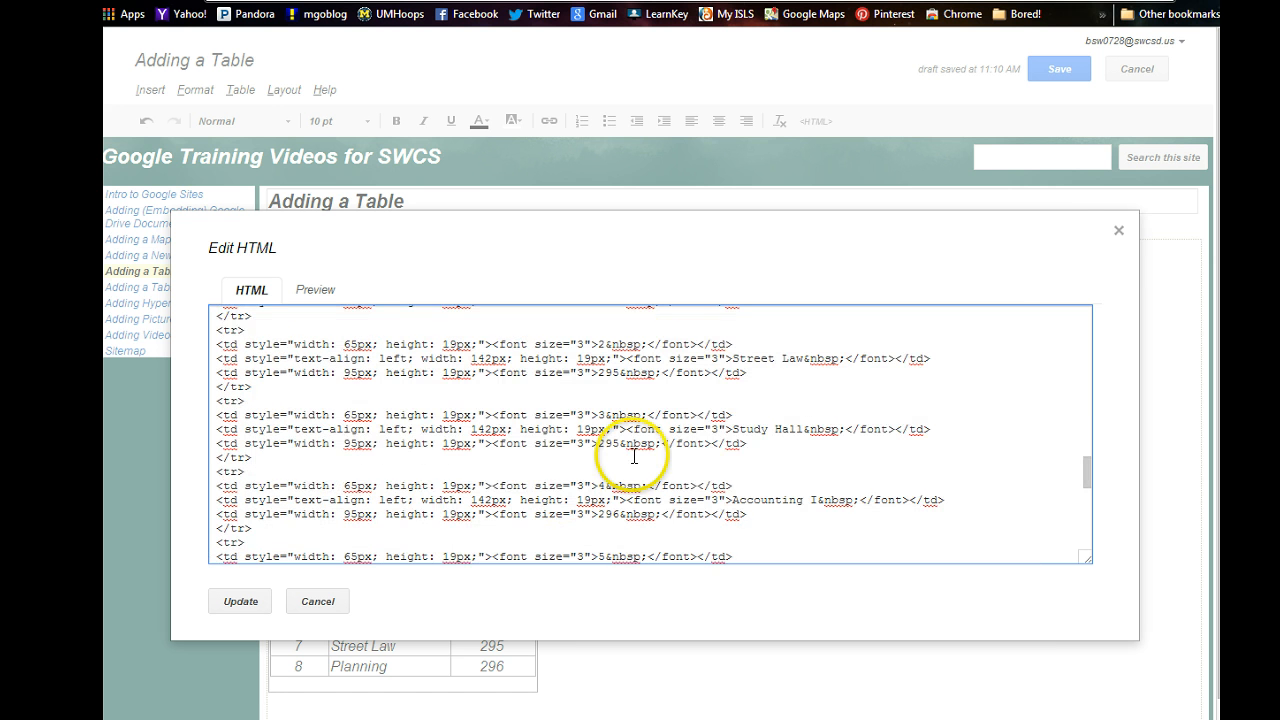
left_click(1117, 240)
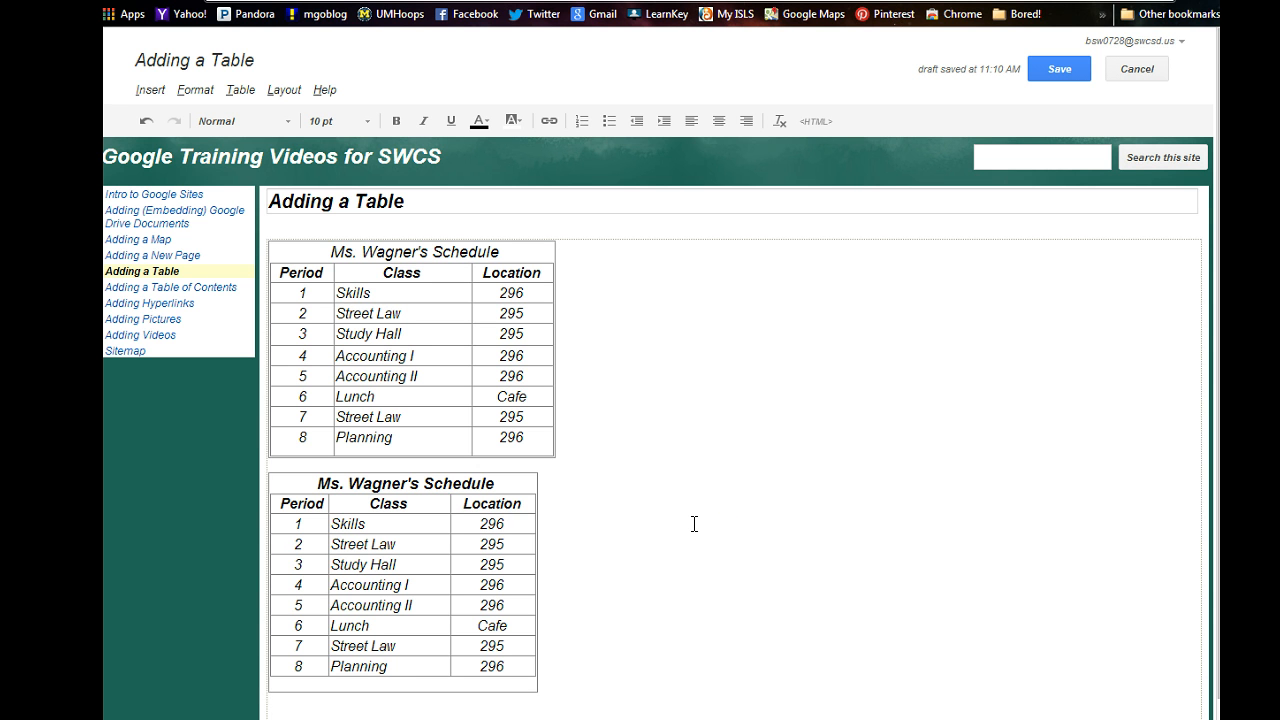
left_click(274, 663)
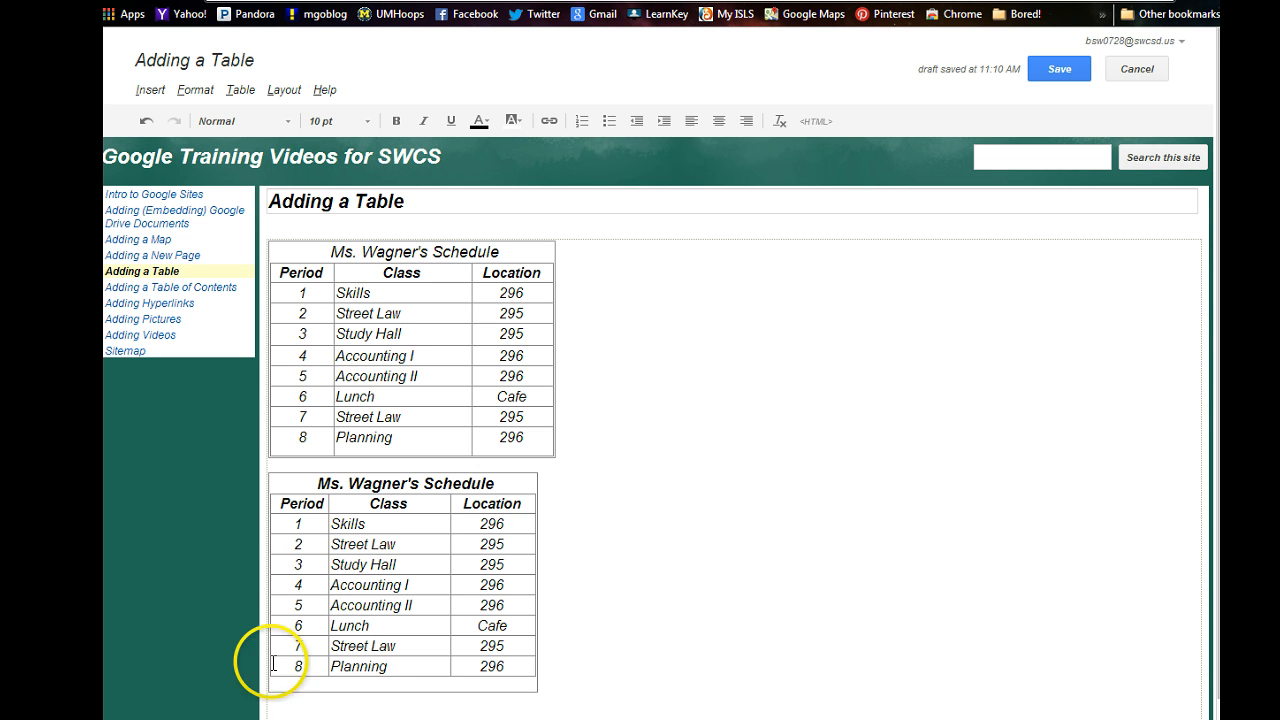